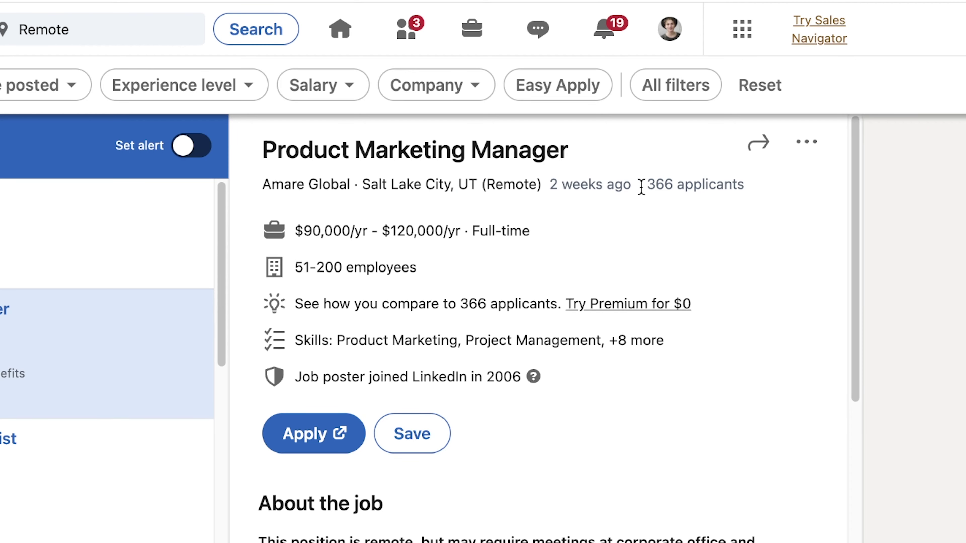
Open PayPal's Product Marketing Manager listing (366 applicants) and bring up its Teal sidebar
left_click_drag(640, 186, 741, 182)
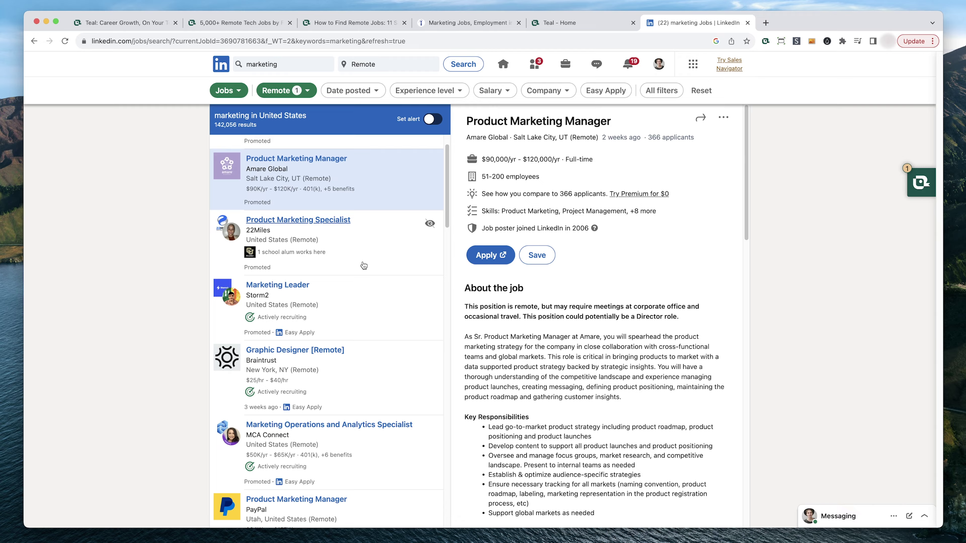
scroll(43, 455, "down", 4)
scroll(361, 265, "down", 3)
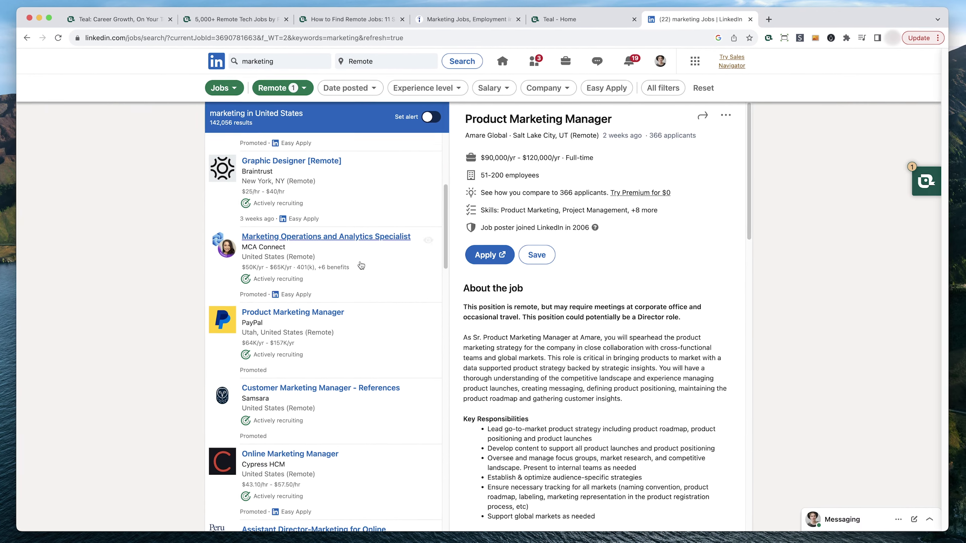
left_click(317, 221)
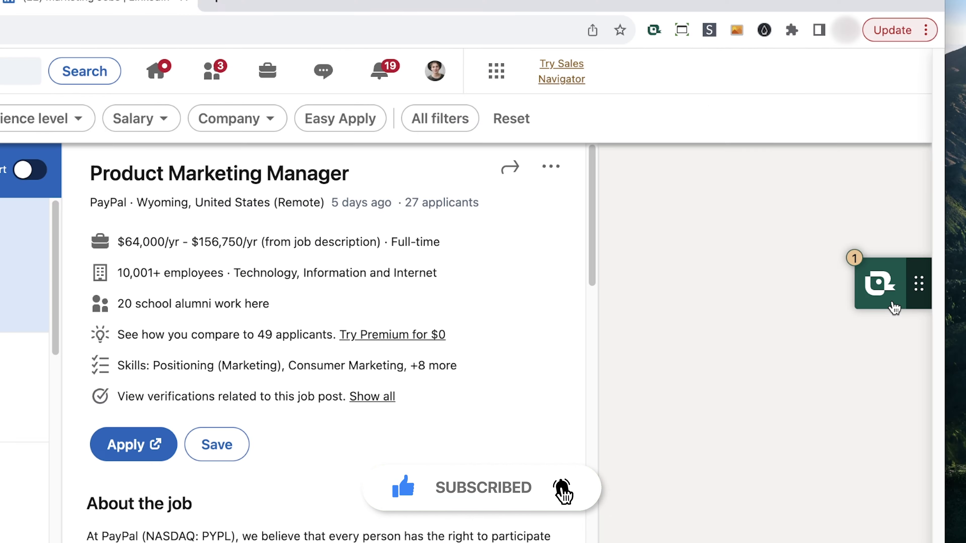
left_click(874, 278)
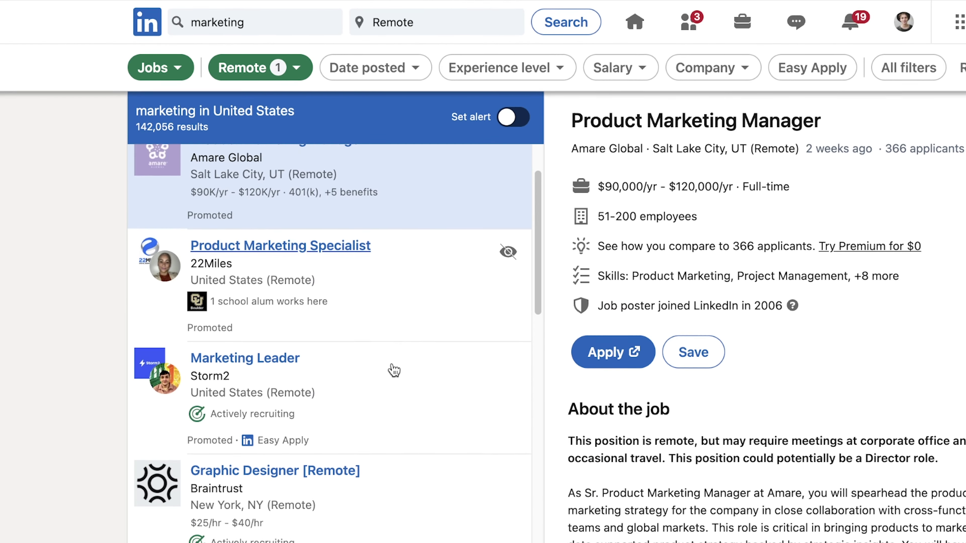
Reopen the PayPal Product Marketing Manager listing and briefly highlight the Teal article title
scroll(392, 367, "down", 5)
scroll(394, 352, "down", 5)
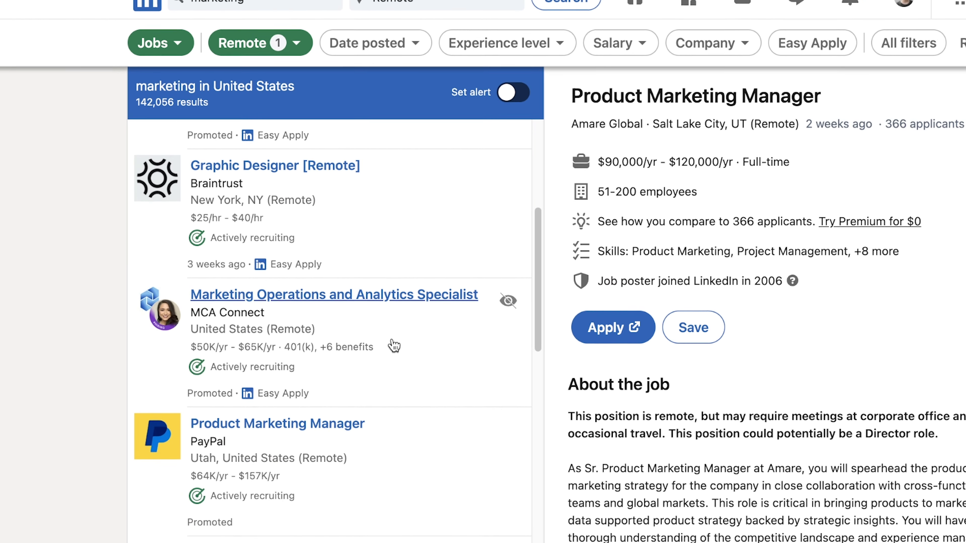
left_click(323, 274)
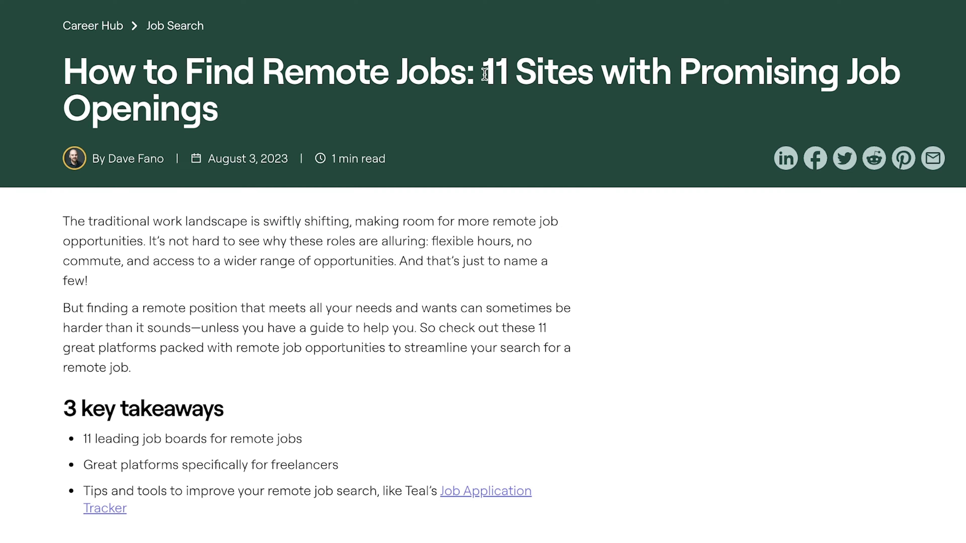
left_click_drag(484, 72, 919, 85)
left_click(916, 89)
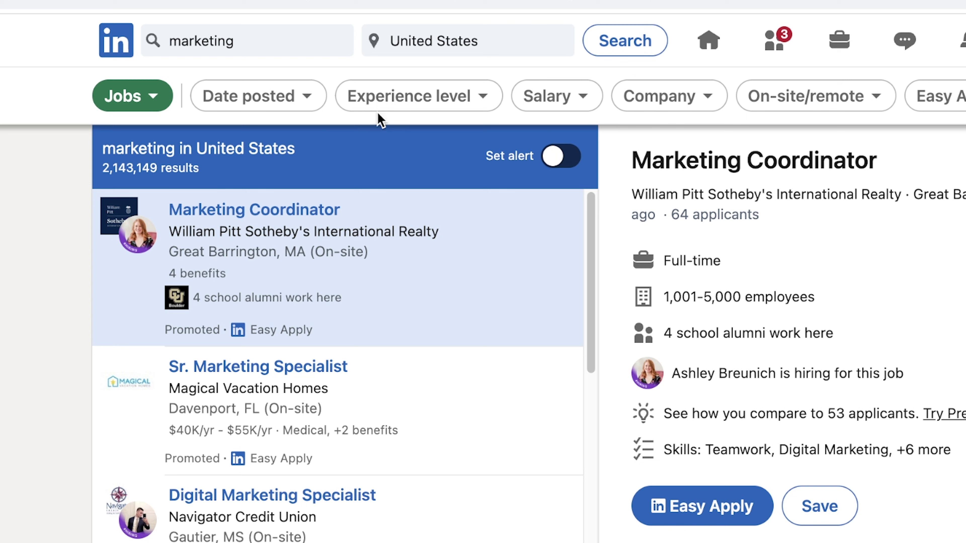
left_click(496, 36)
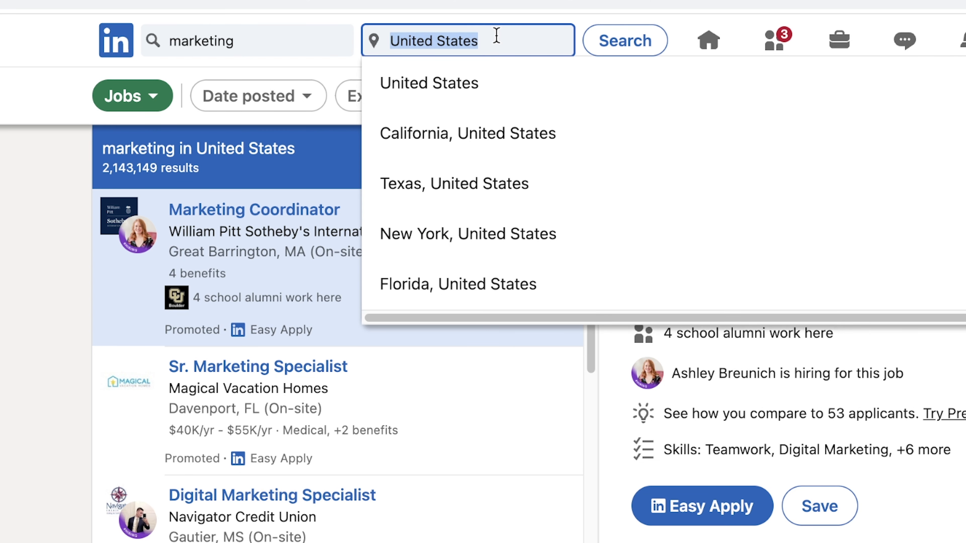
type("Remote")
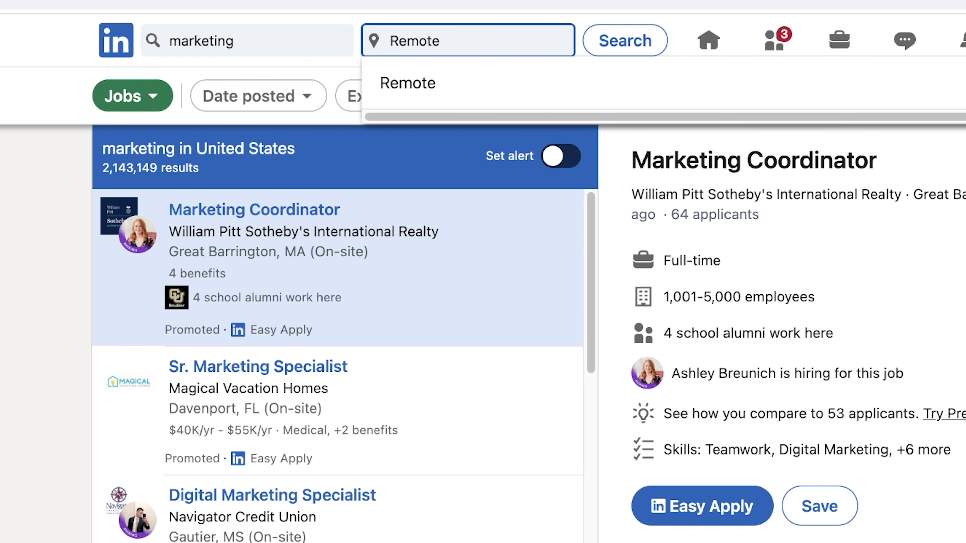
key("Return")
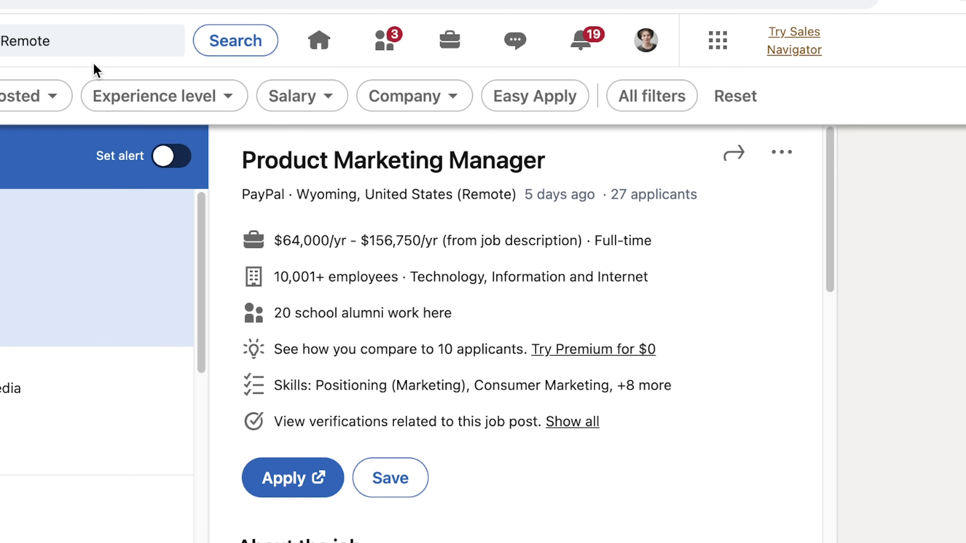
left_click_drag(451, 197, 520, 209)
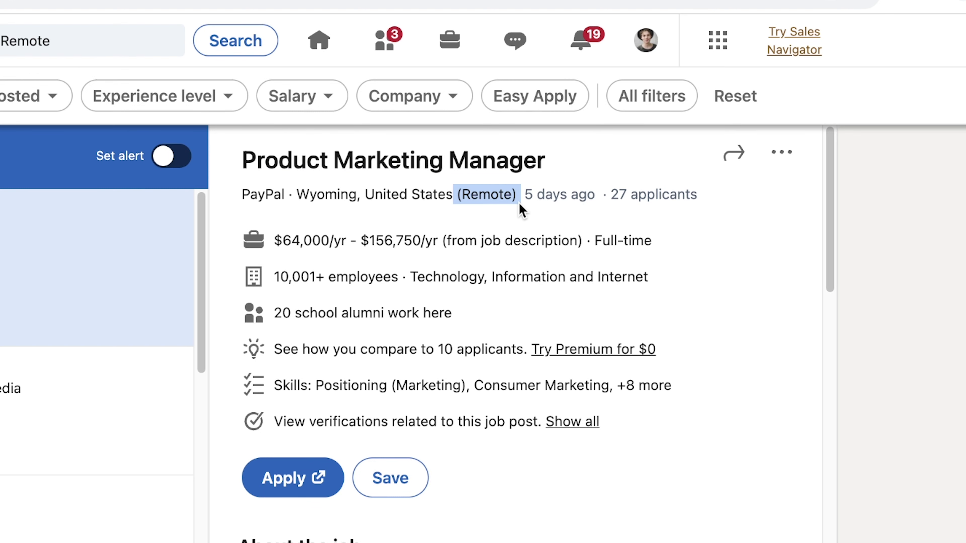
left_click(559, 231)
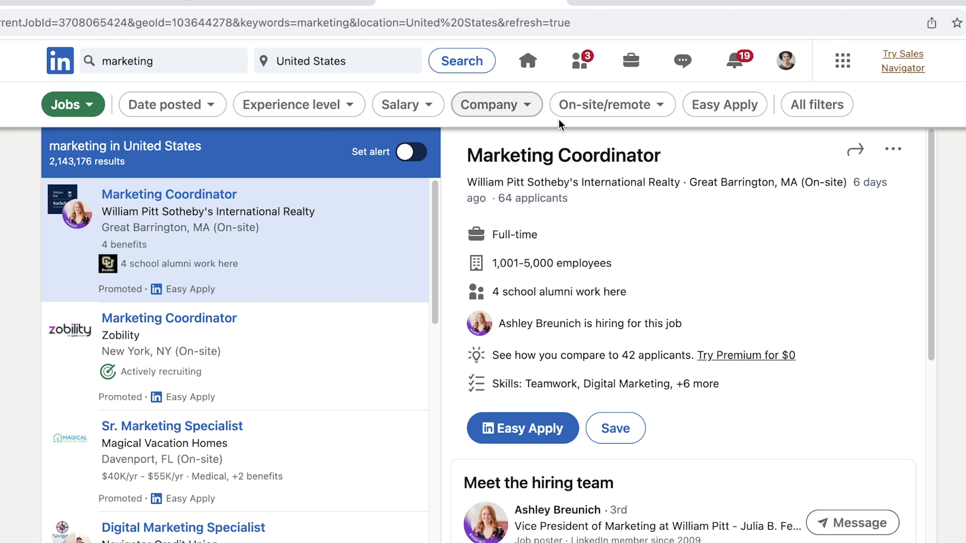
Filter the marketing results to the Remote and Hybrid work types
left_click(655, 111)
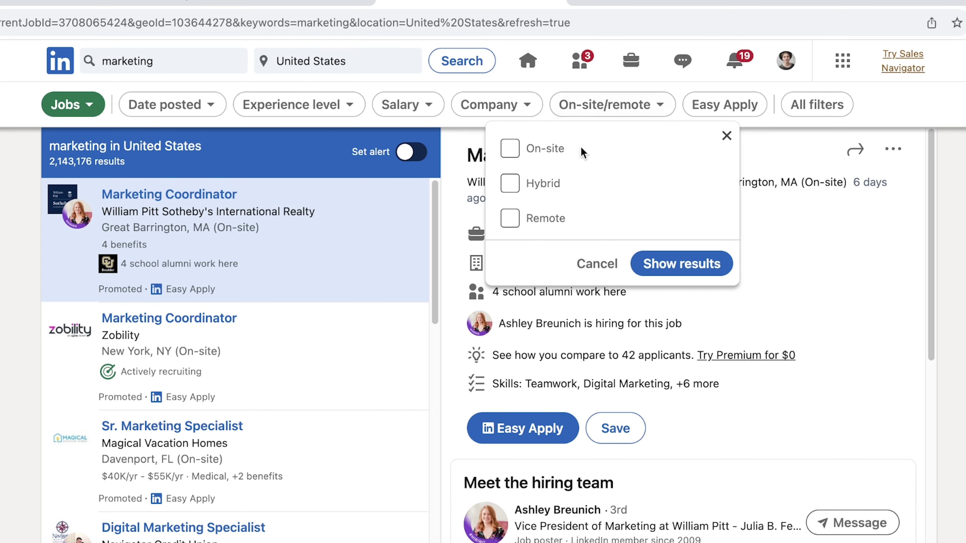
left_click(536, 223)
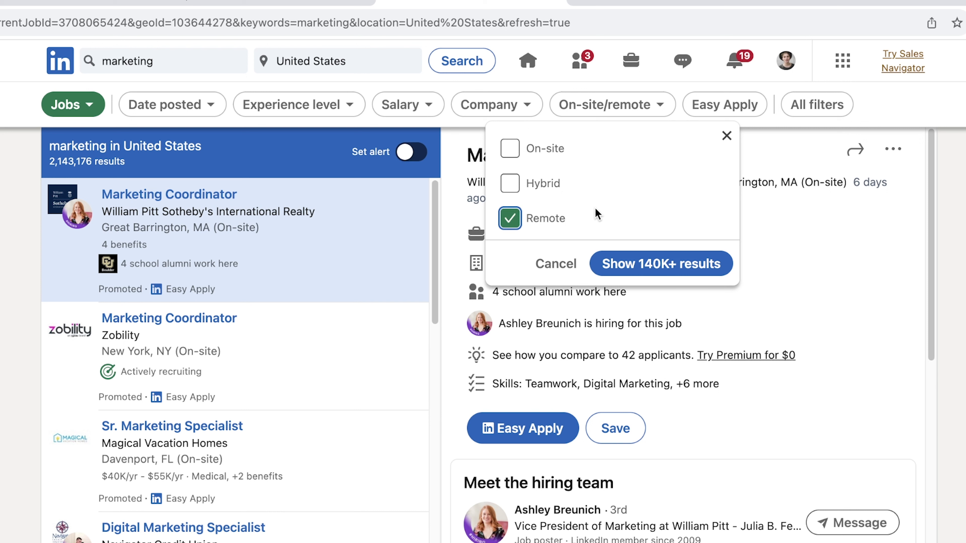
left_click(554, 186)
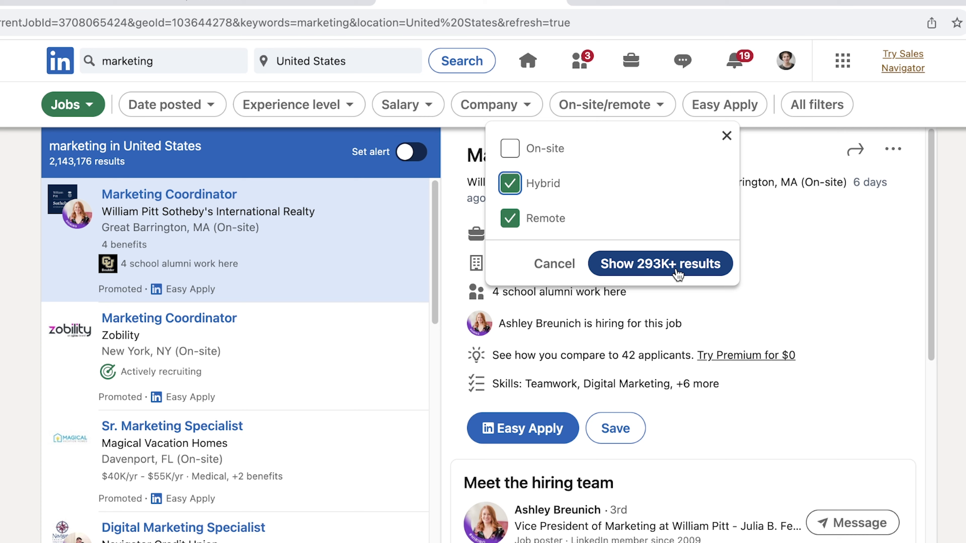
left_click(674, 272)
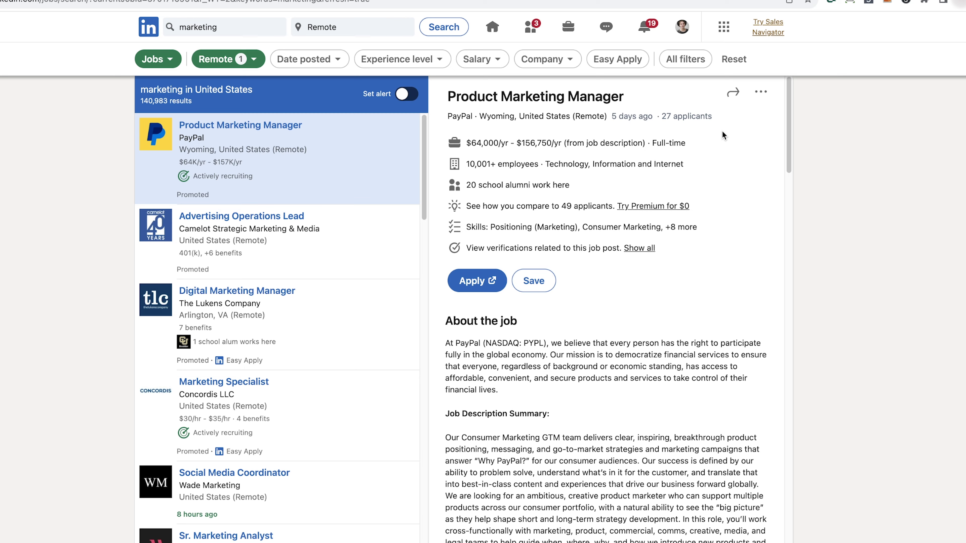
scroll(722, 131, "down", 5)
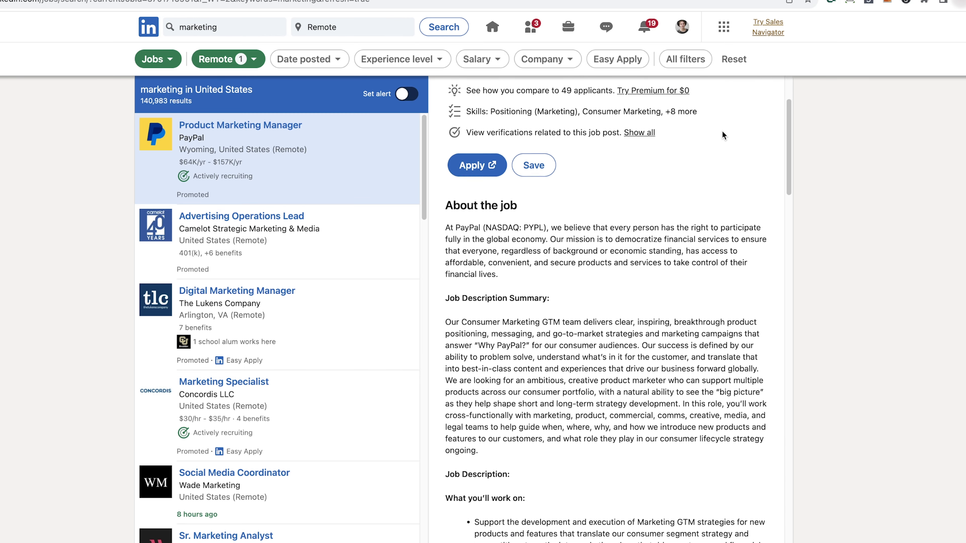
scroll(722, 133, "down", 9)
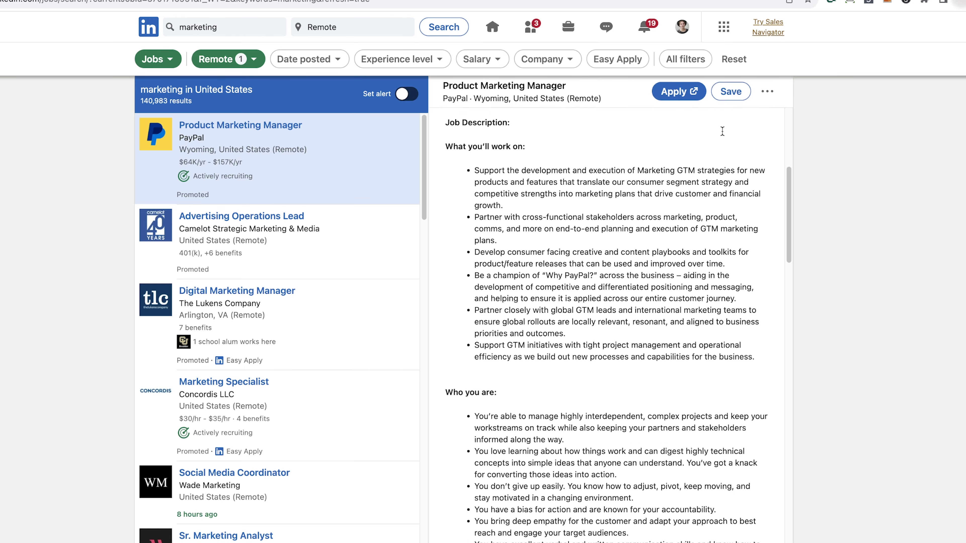
scroll(722, 131, "down", 10)
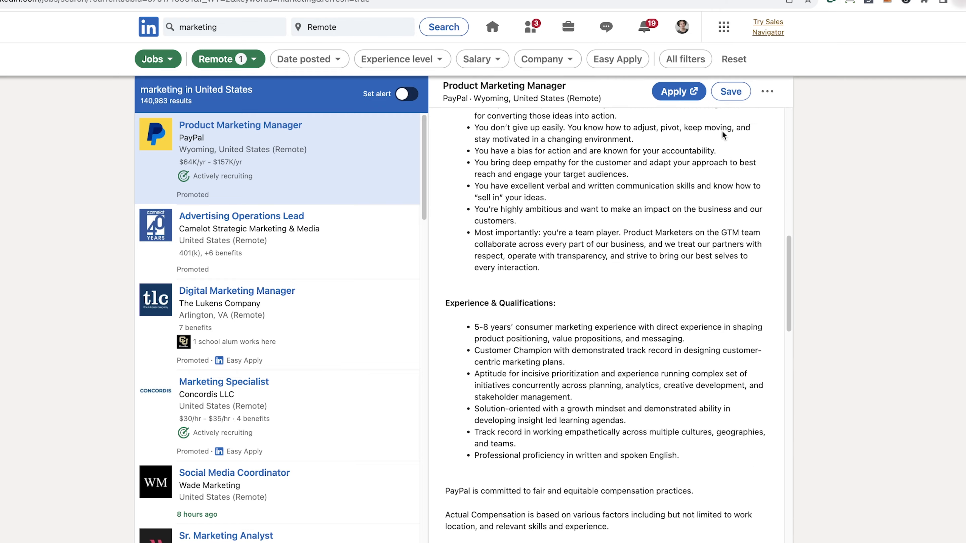
scroll(723, 131, "down", 3)
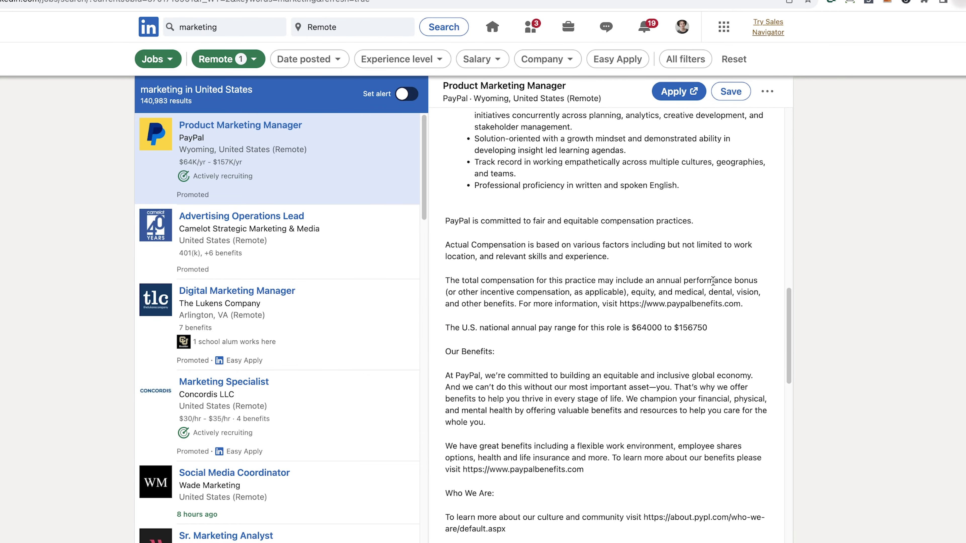
scroll(684, 219, "up", 7)
scroll(684, 170, "down", 12)
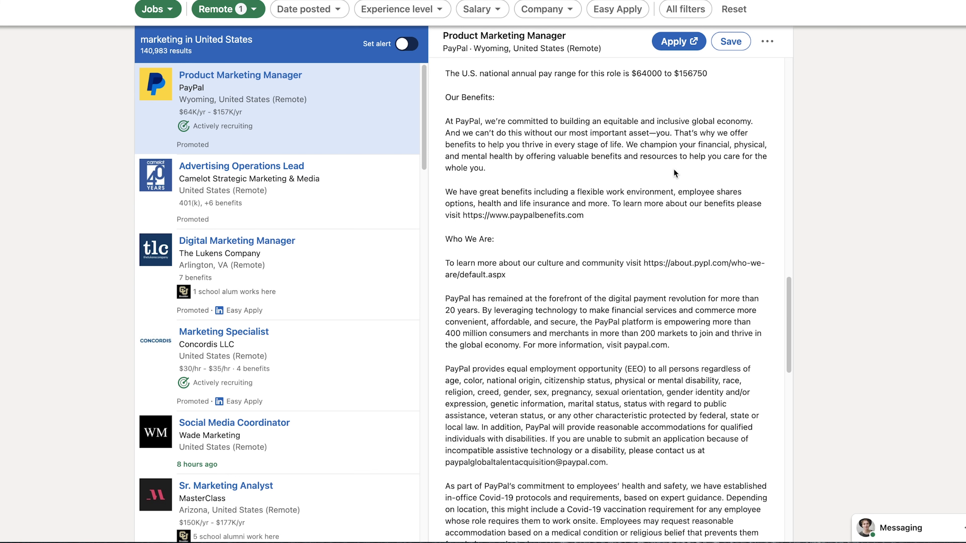
left_click_drag(446, 192, 575, 213)
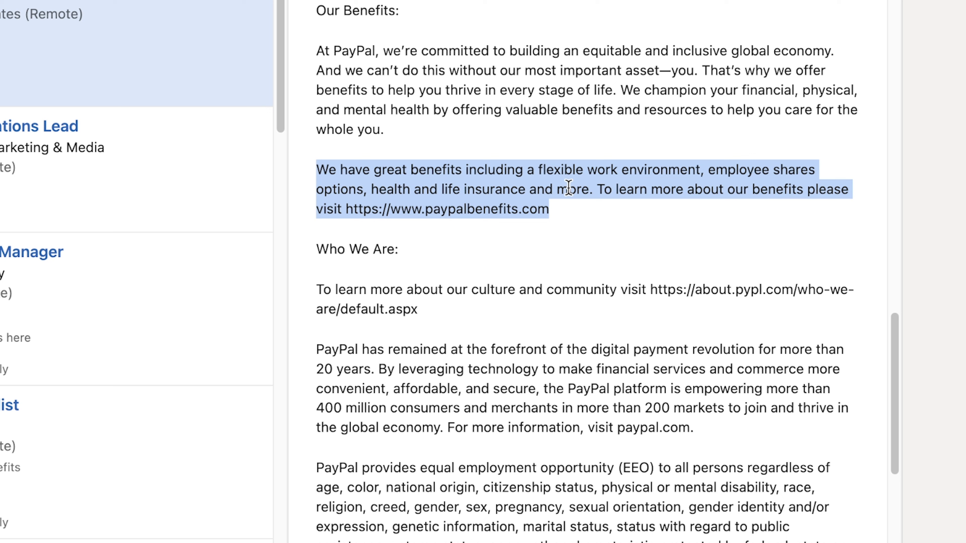
left_click(634, 222)
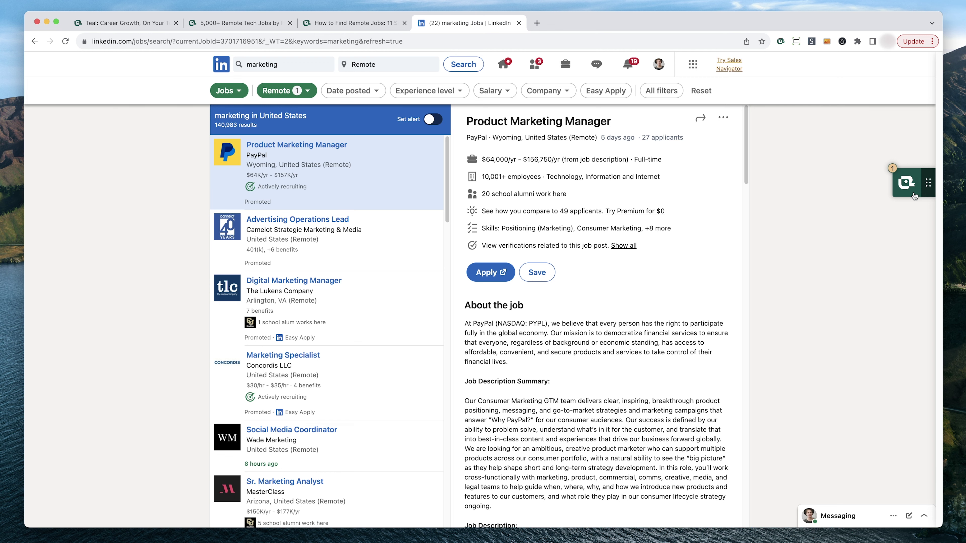
In Teal, keep the PayPal salary range, rate it five stars, and leave the stage at Bookmarked
left_click(918, 185)
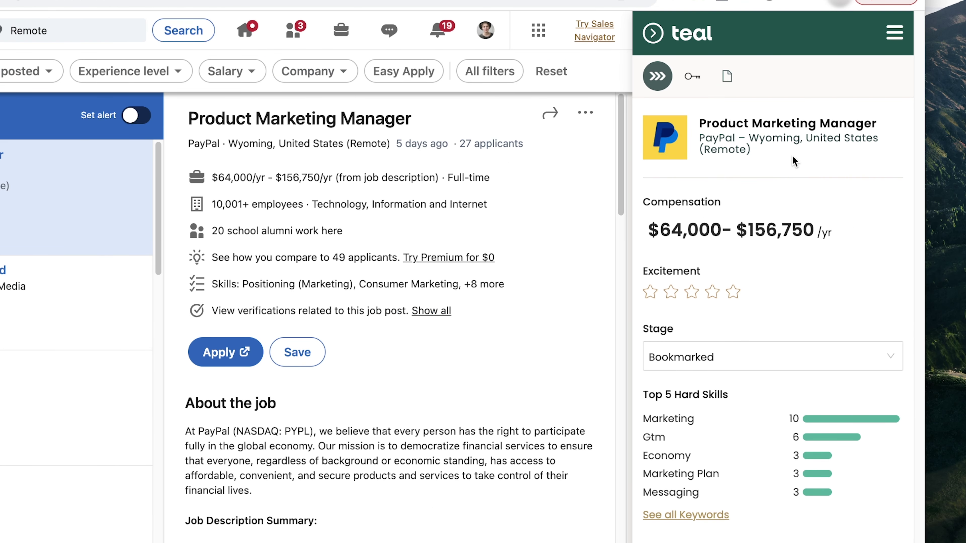
left_click(786, 239)
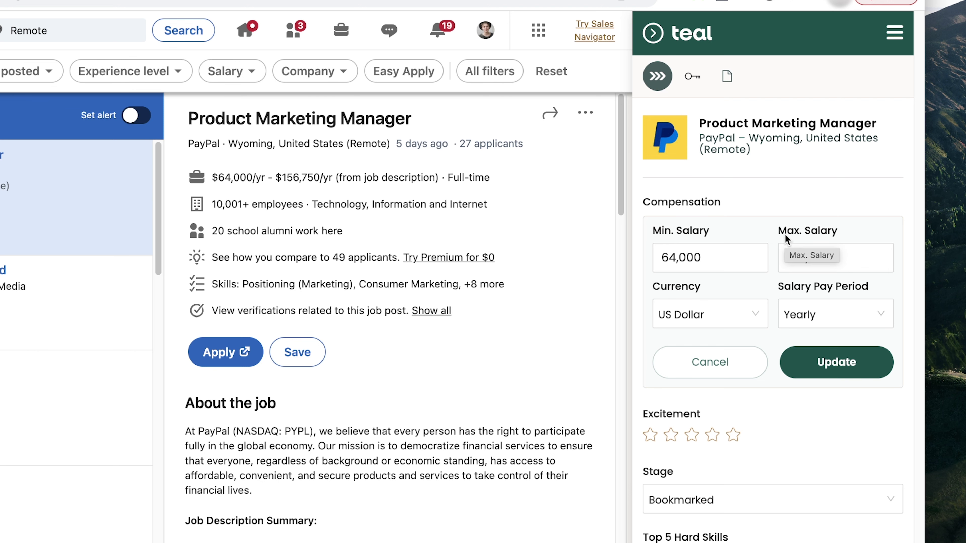
left_click(836, 361)
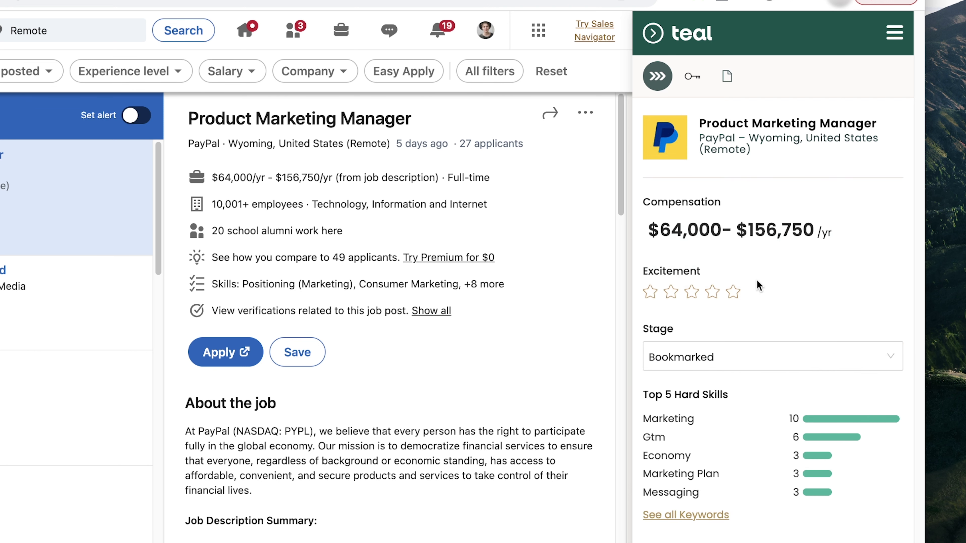
left_click(733, 291)
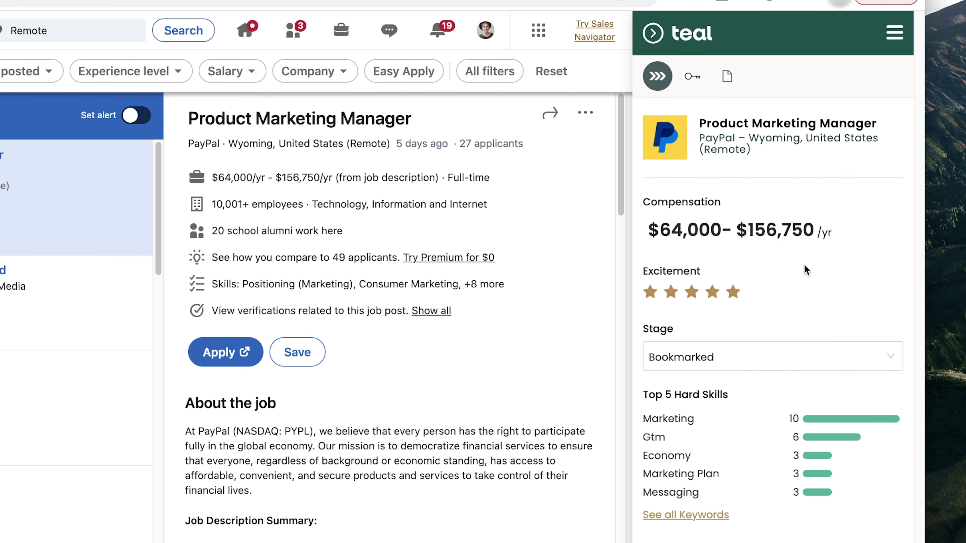
left_click(789, 355)
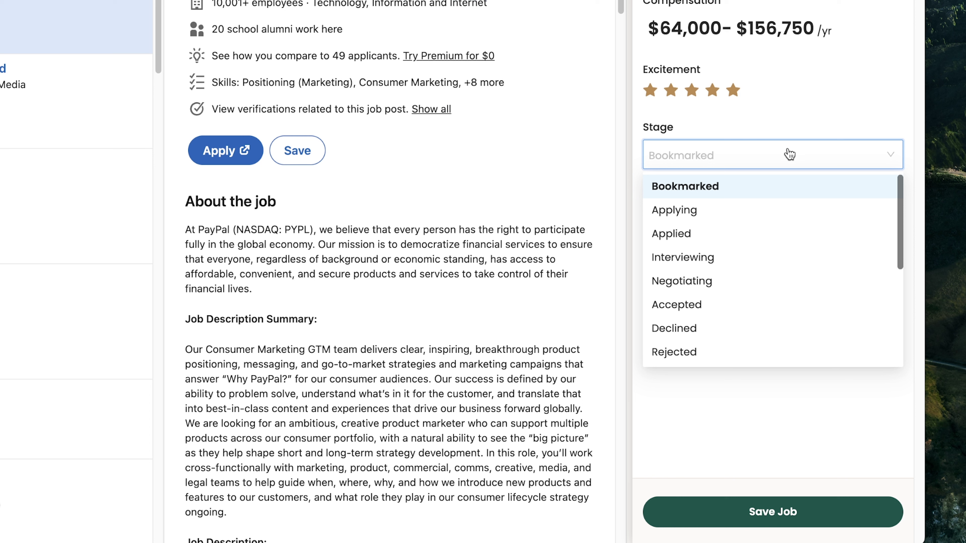
left_click(789, 154)
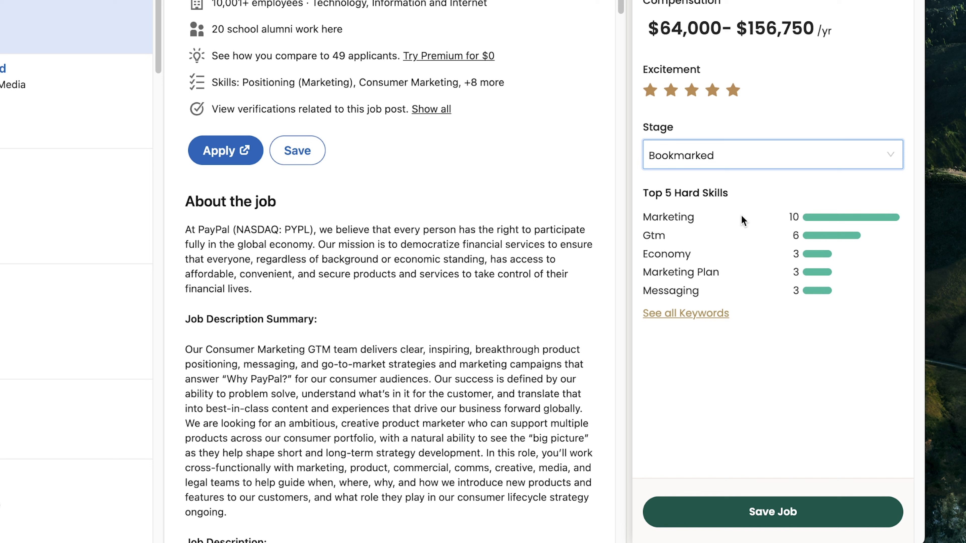
Review all job-description keywords, then save the PayPal job to the Teal tracker
left_click(704, 315)
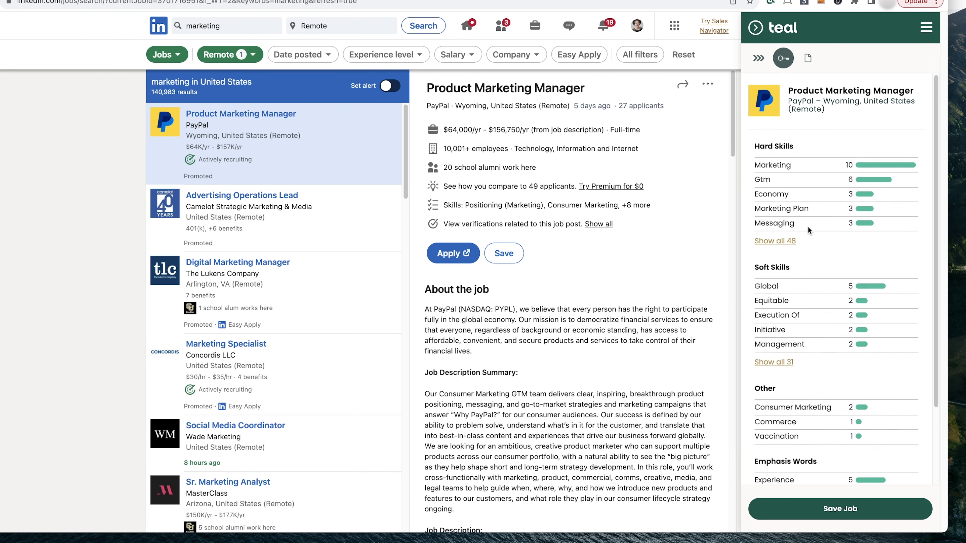
scroll(808, 226, "down", 2)
scroll(810, 231, "up", 2)
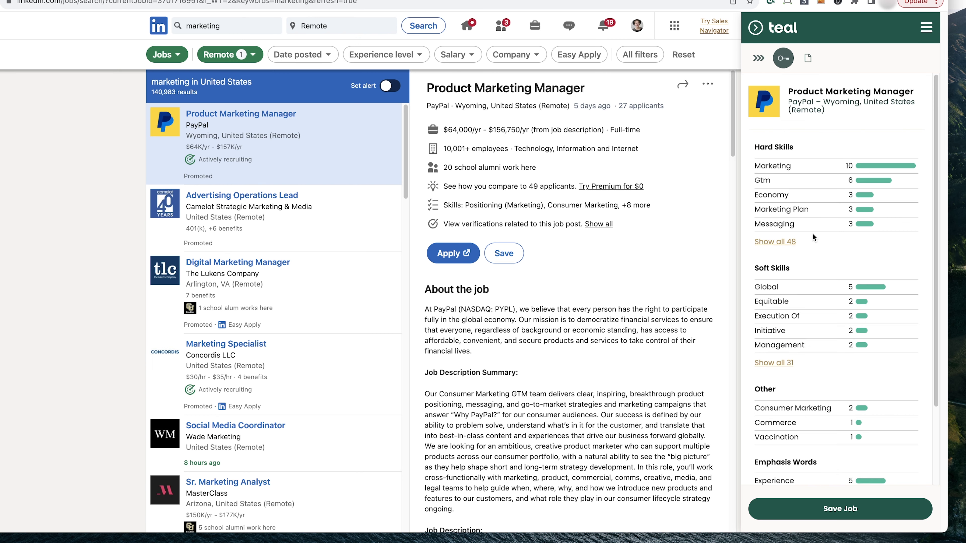
left_click(757, 61)
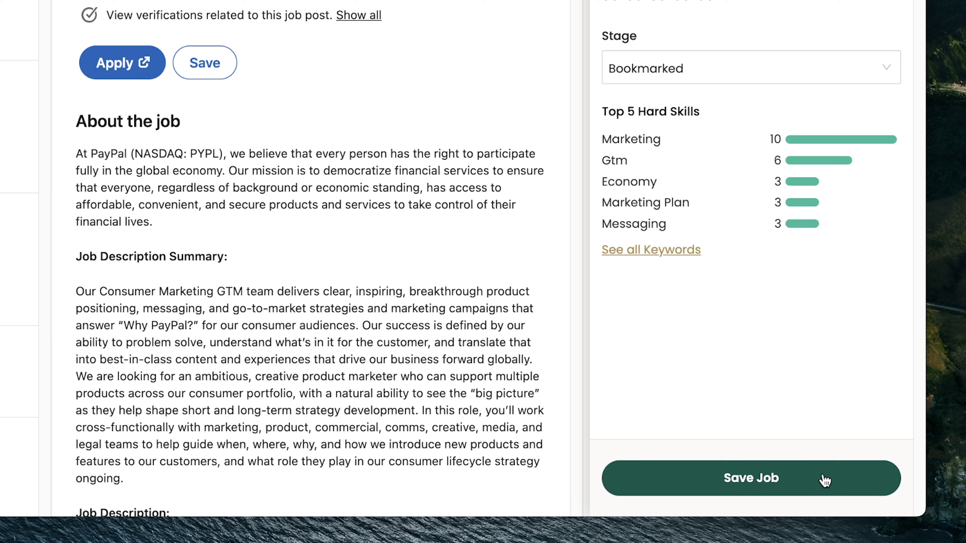
left_click(824, 480)
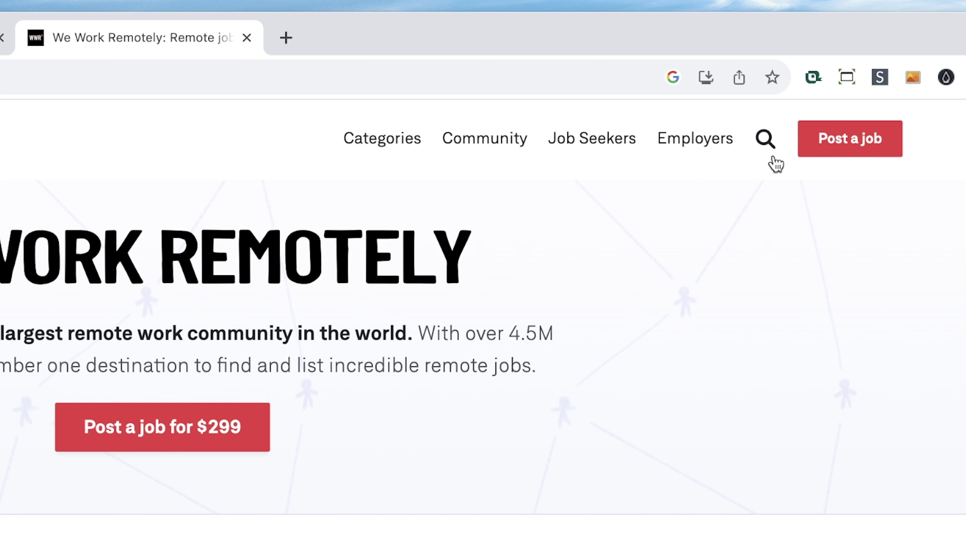
Search We Work Remotely for 'marketing' from the top-navigation search bar
left_click(770, 153)
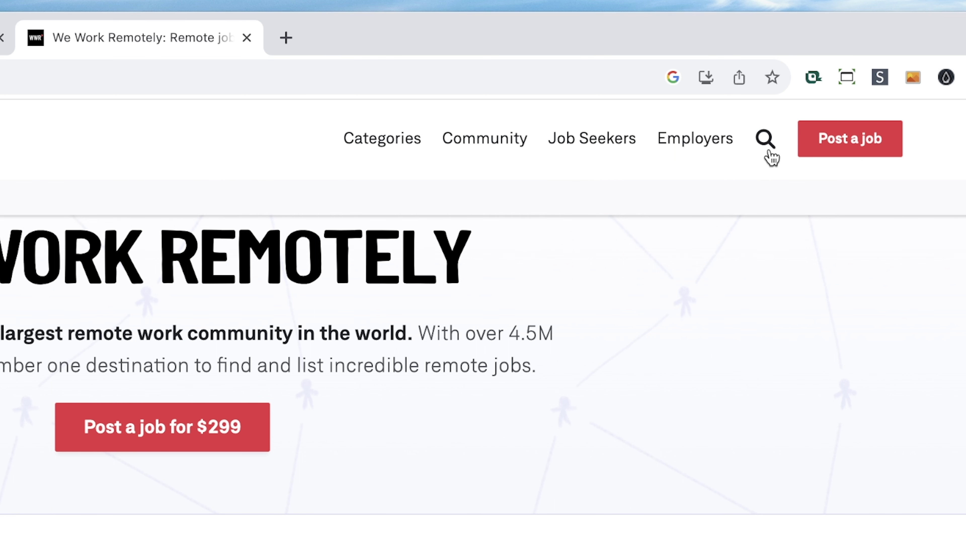
left_click(760, 149)
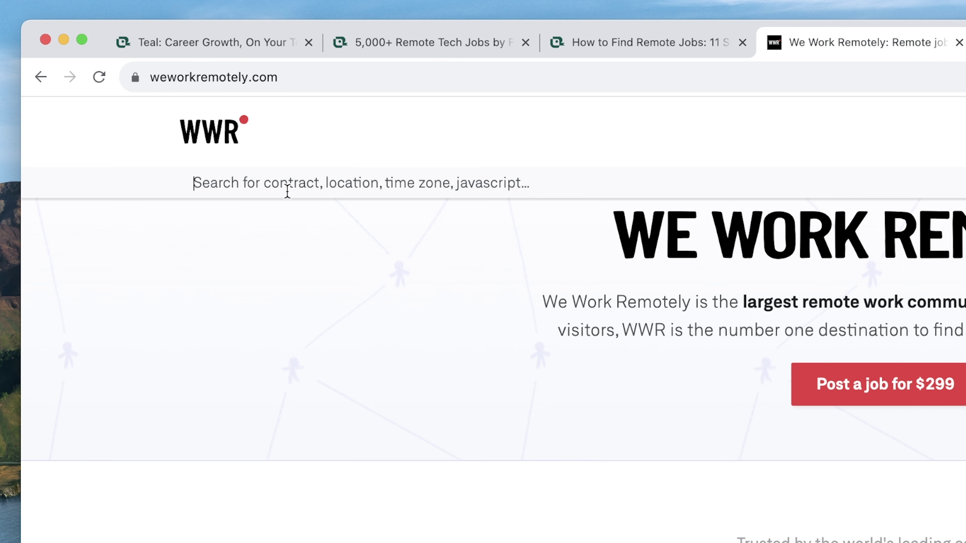
type("marketing")
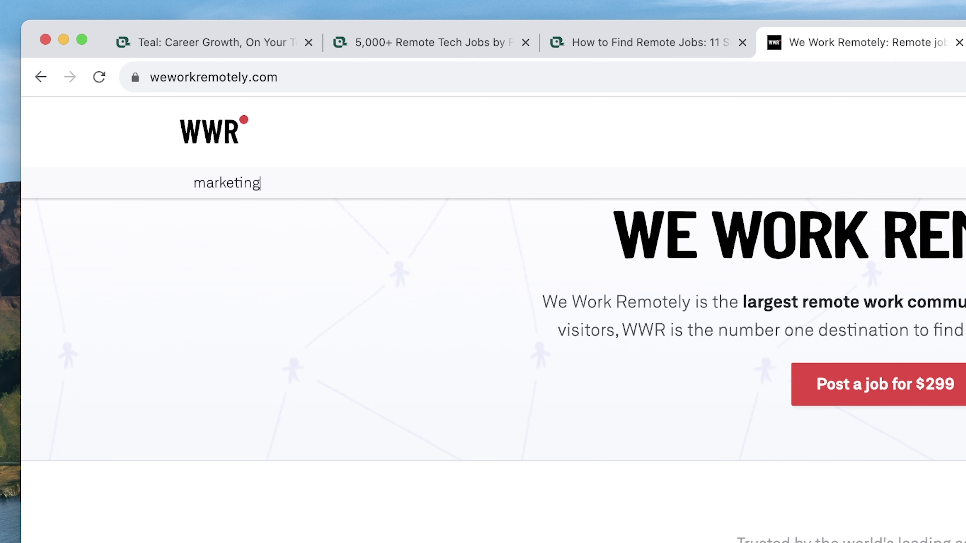
key("Return")
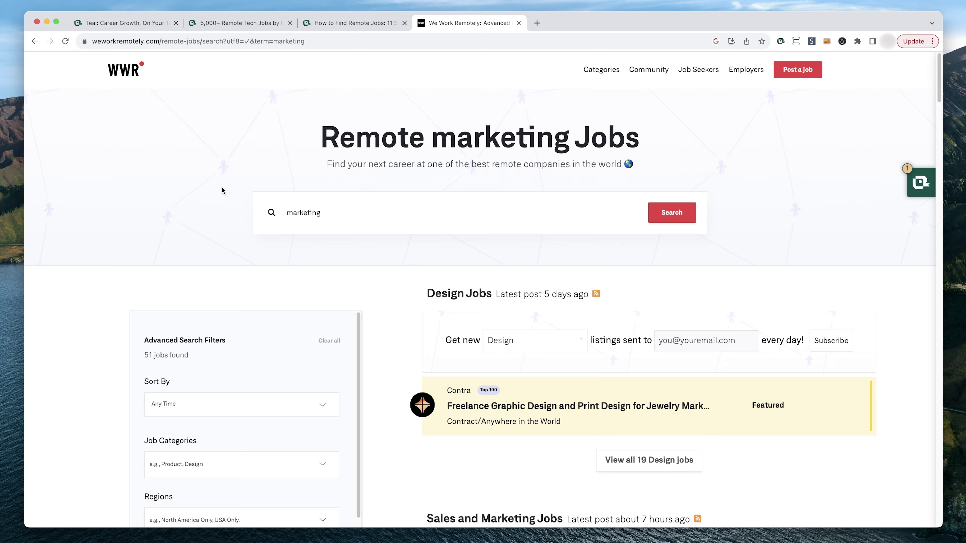
Set the Regions filter under Advanced Search Filters to USA Only
scroll(752, 221, "down", 9)
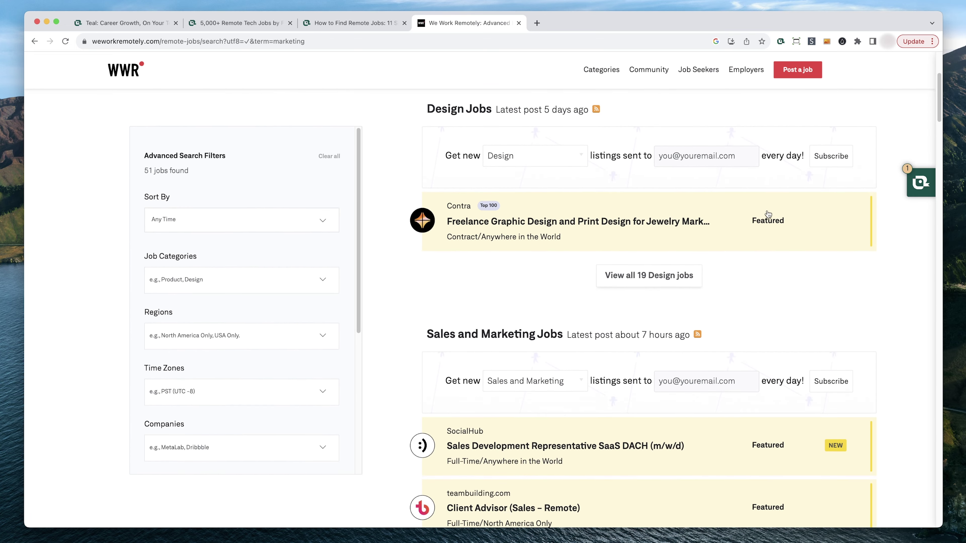
scroll(768, 214, "down", 3)
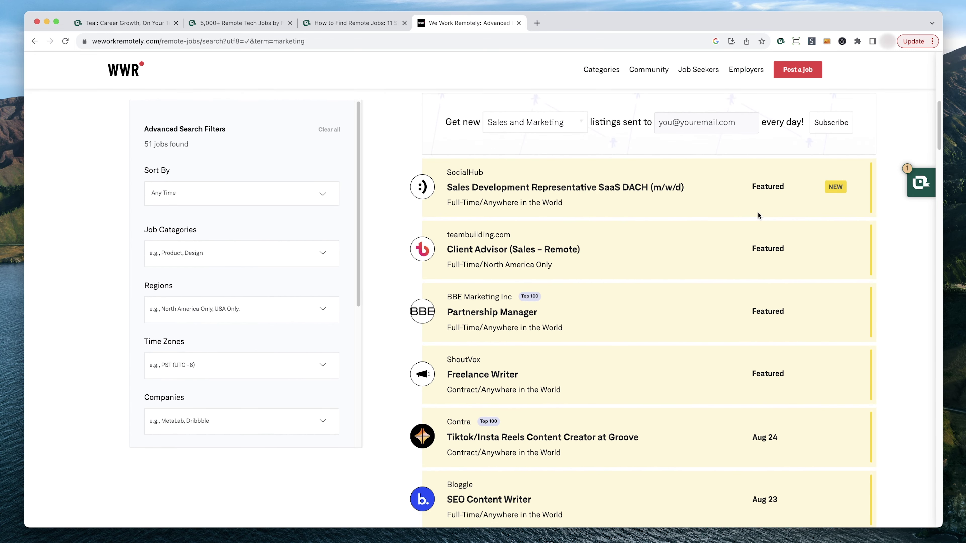
left_click_drag(141, 129, 242, 131)
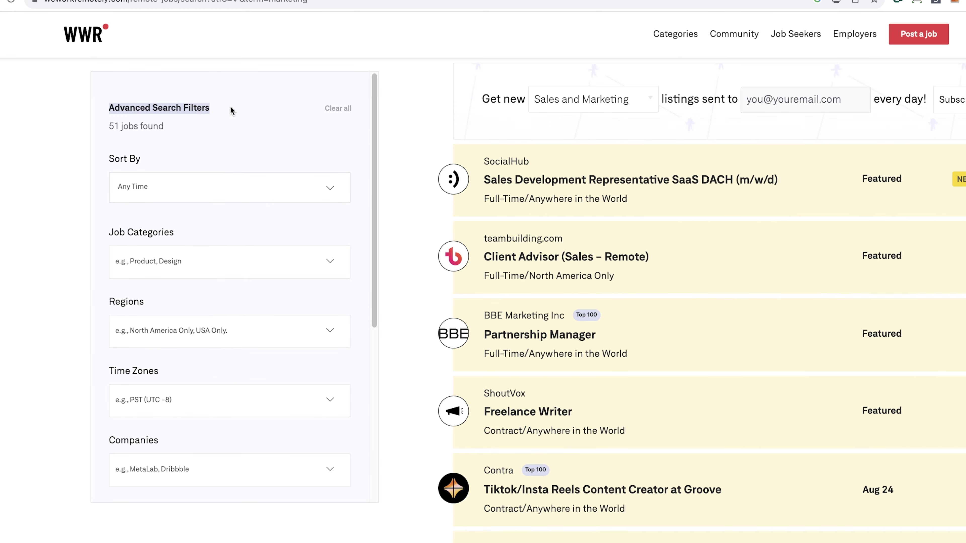
scroll(205, 235, "down", 5)
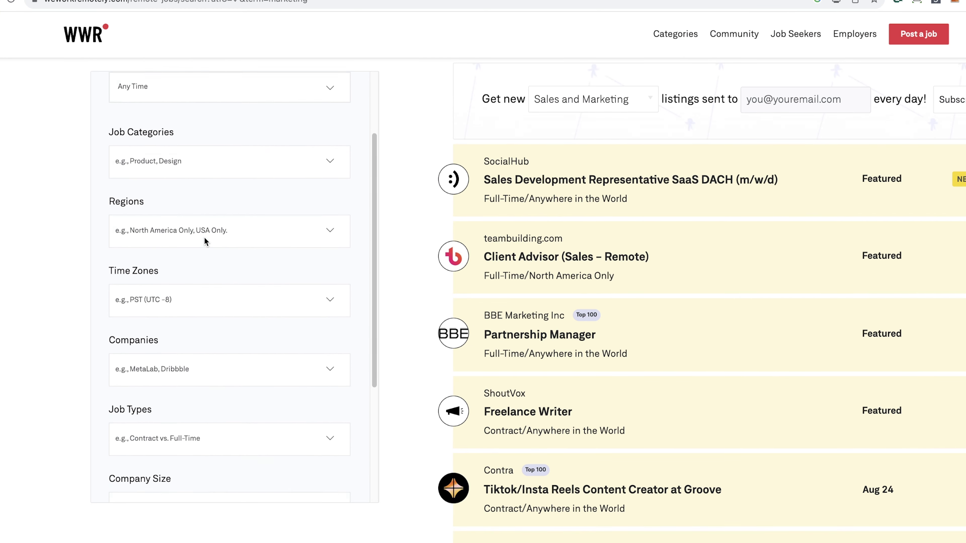
scroll(206, 245, "down", 3)
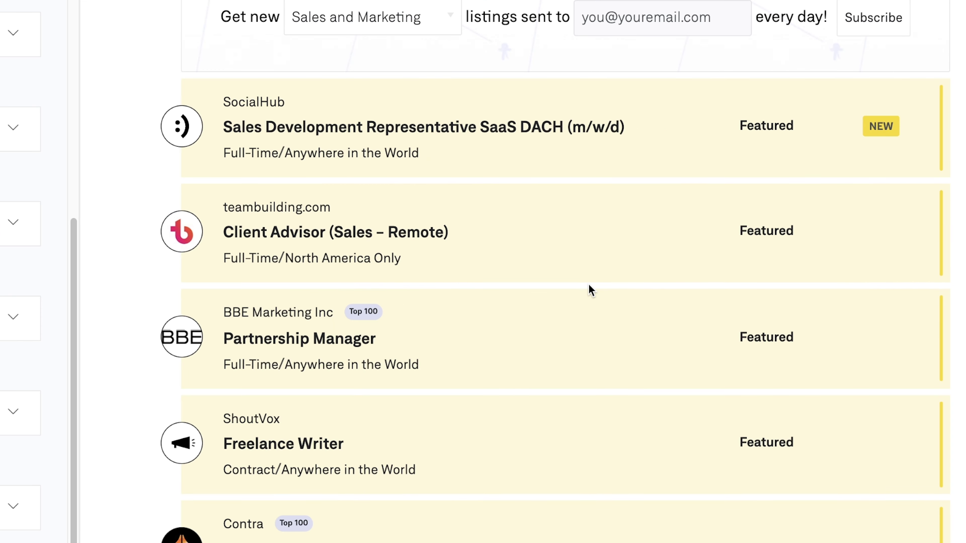
scroll(591, 290, "down", 2)
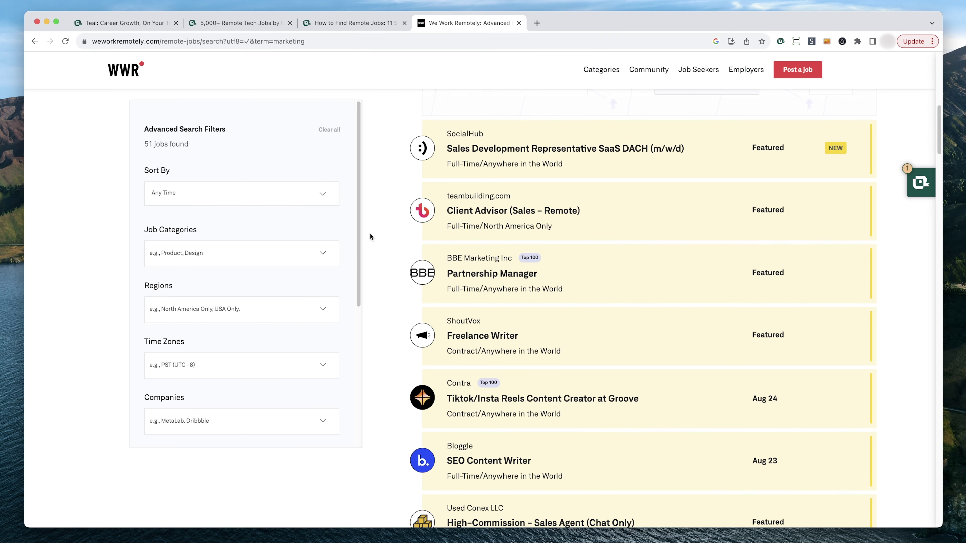
scroll(356, 232, "down", 5)
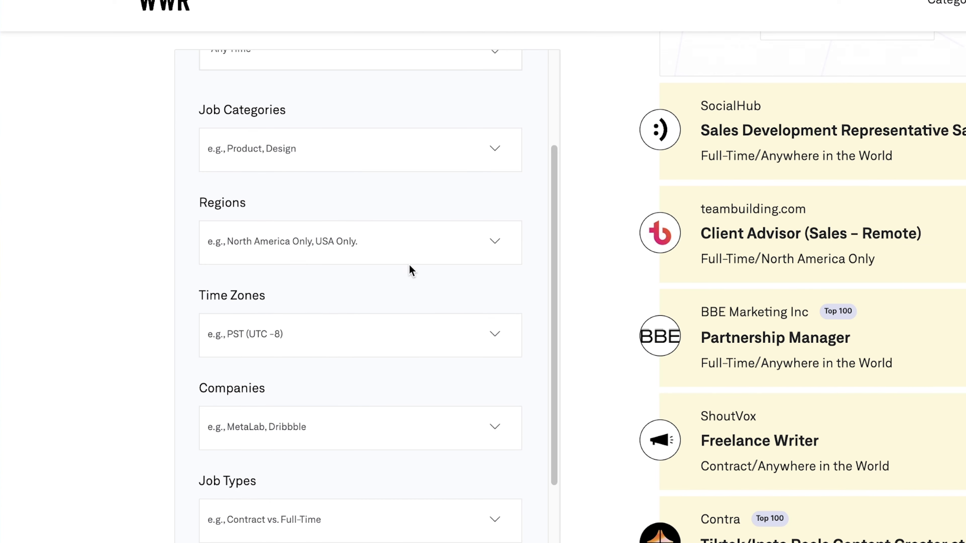
left_click(399, 251)
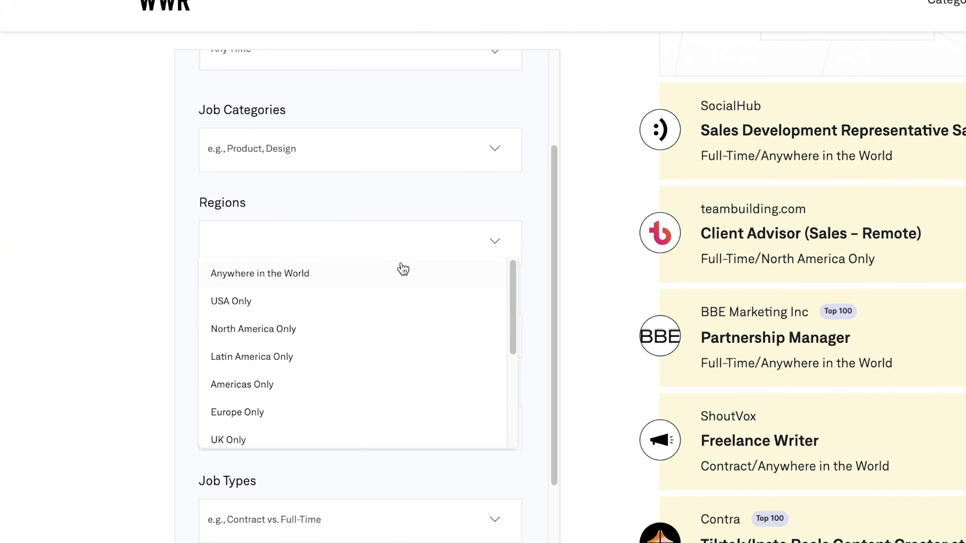
left_click(305, 305)
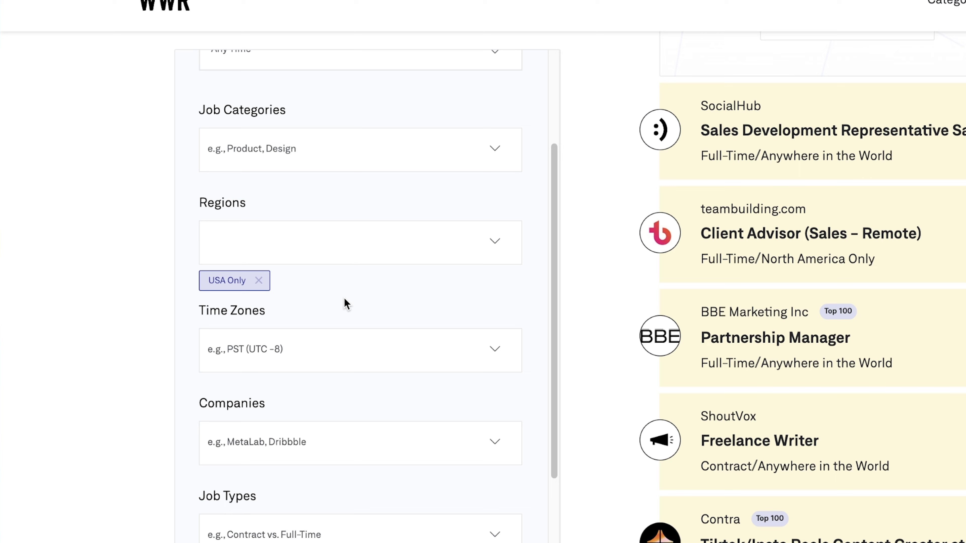
scroll(778, 205, "down", 10)
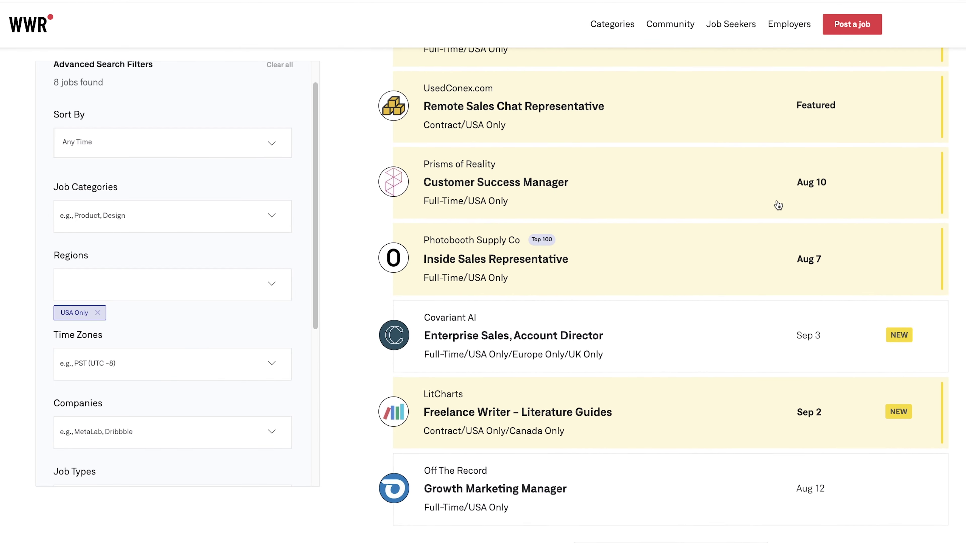
scroll(777, 206, "down", 1)
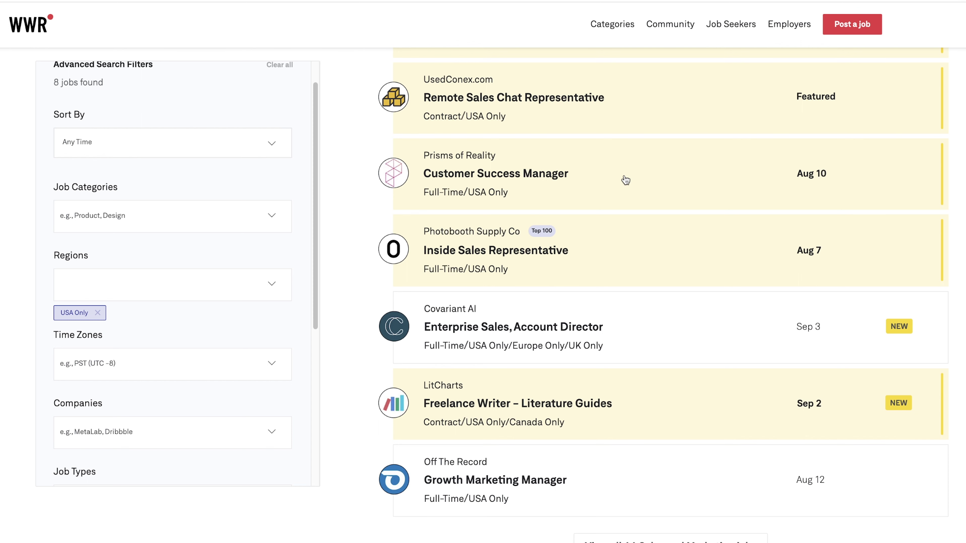
Open and skim Prisms of Reality's Remote Customer Success Manager posting, then its Teal panel
left_click(600, 184)
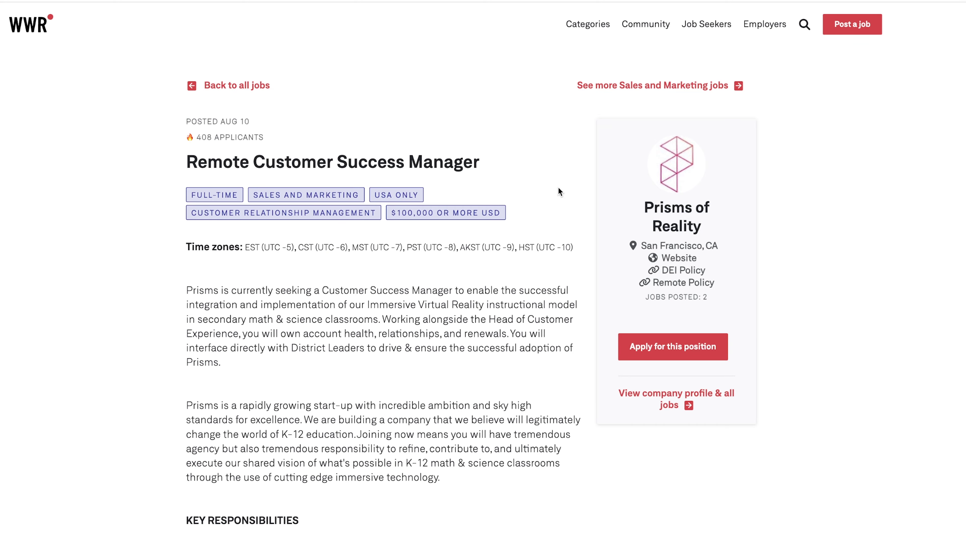
scroll(558, 191, "down", 10)
scroll(559, 191, "down", 15)
scroll(558, 191, "up", 8)
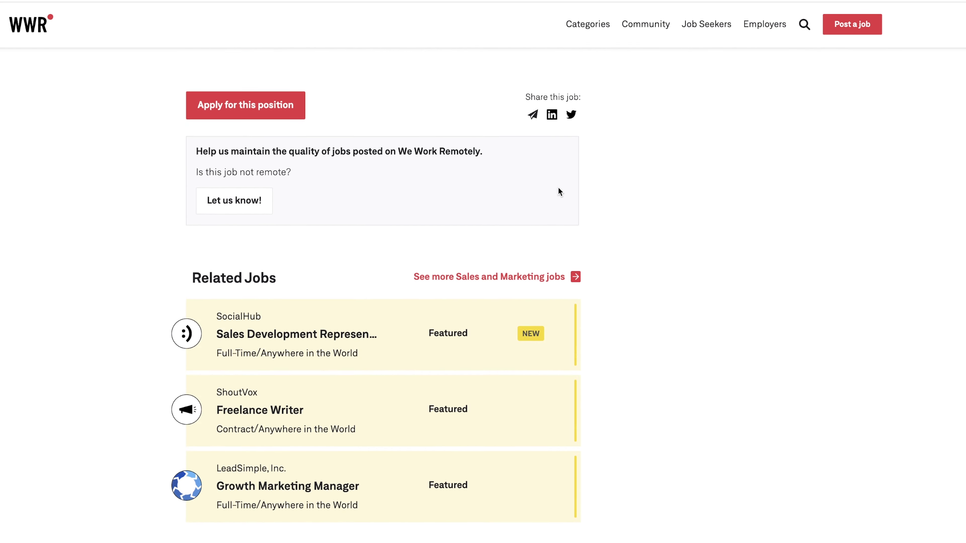
scroll(558, 191, "up", 15)
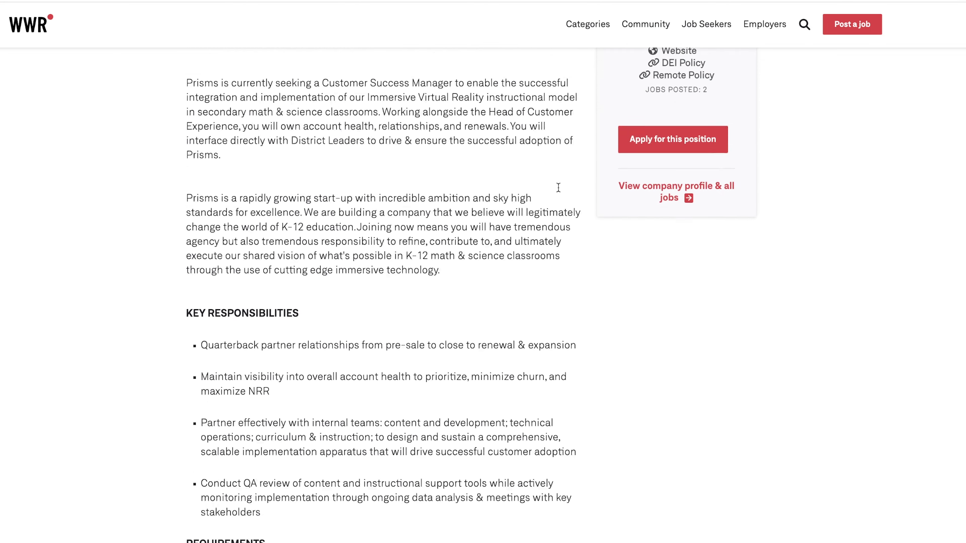
scroll(558, 188, "up", 1)
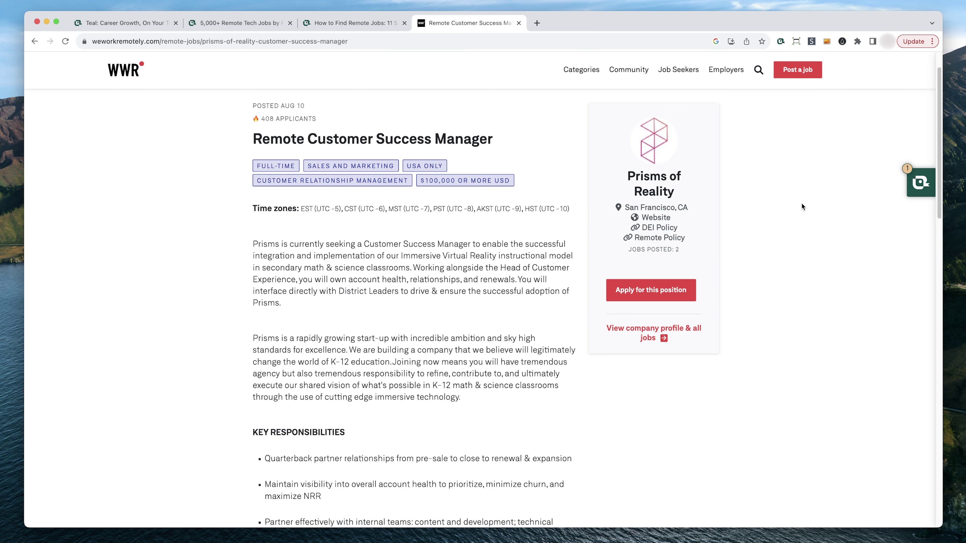
left_click(922, 185)
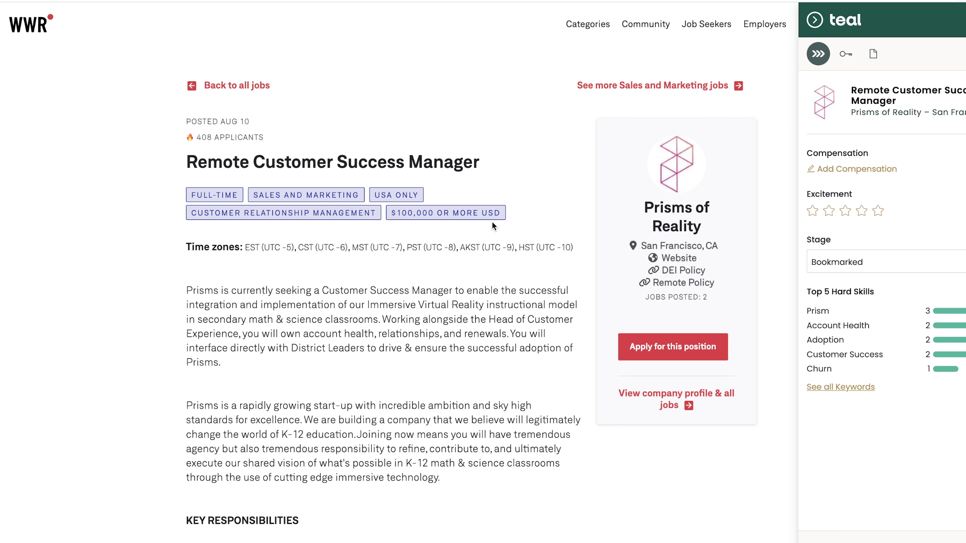
Give the Prisms of Reality job a $100,000 min and max salary and save it to Teal
left_click(860, 169)
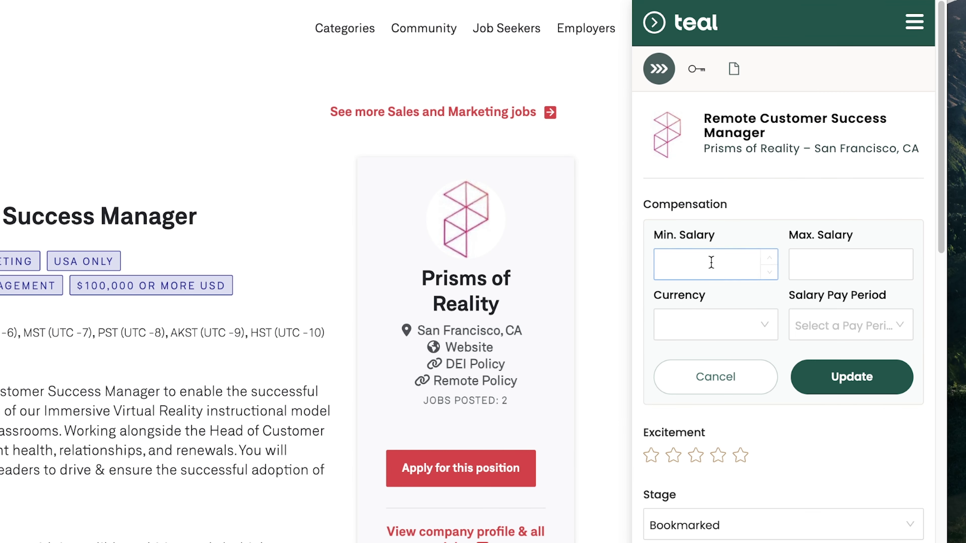
left_click(710, 264)
type("1000000")
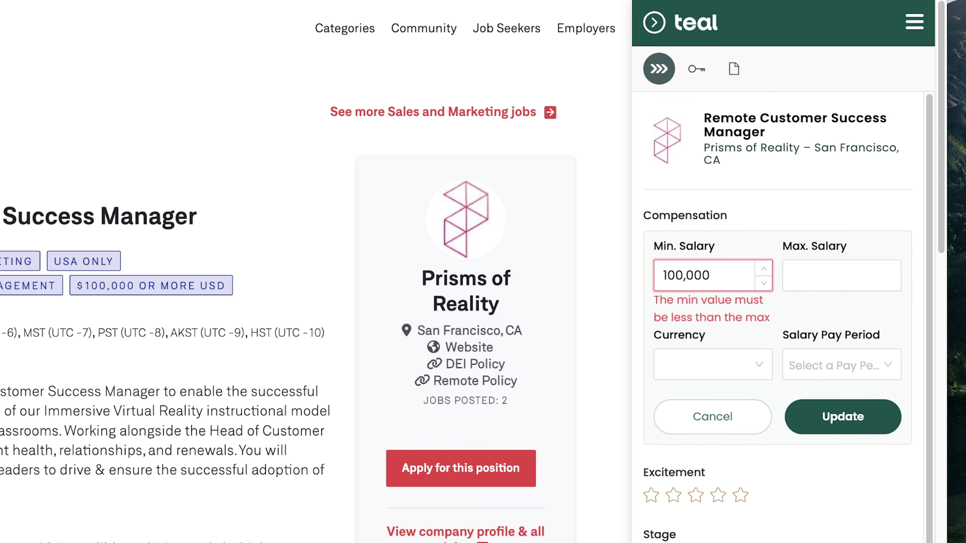
left_click(832, 275)
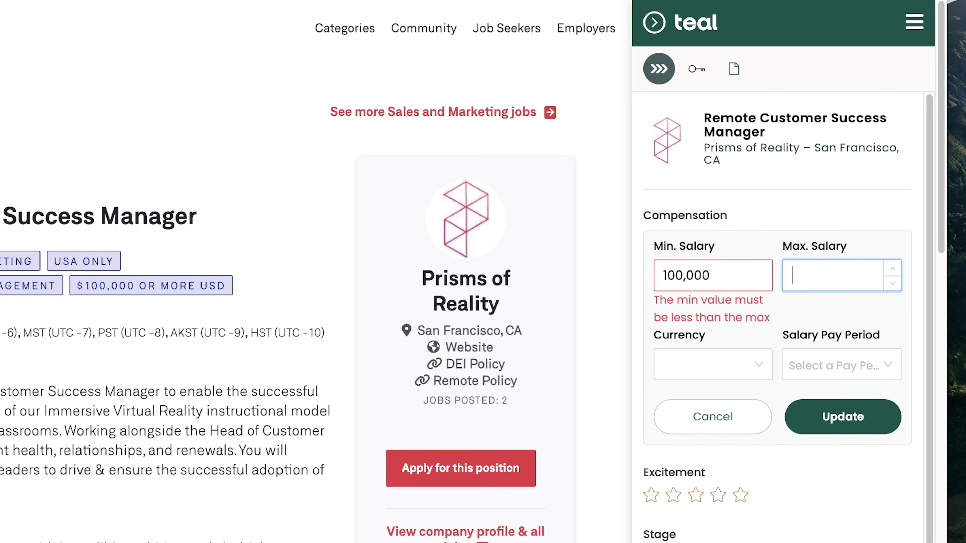
type("1000000")
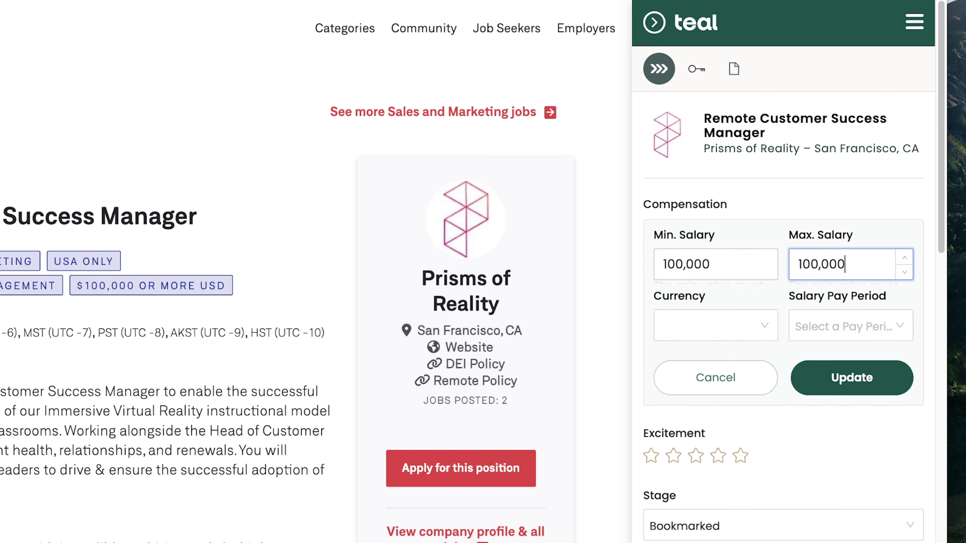
left_click(871, 386)
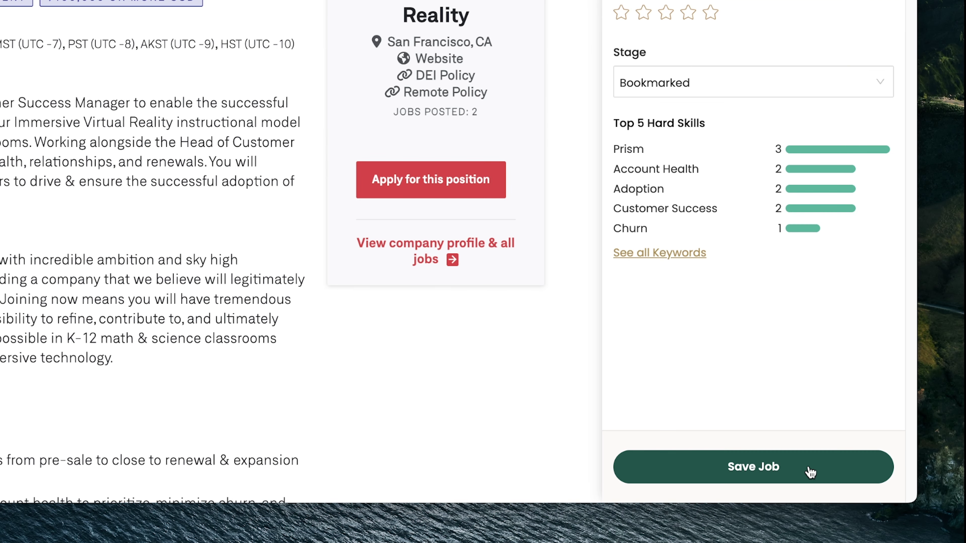
left_click(809, 472)
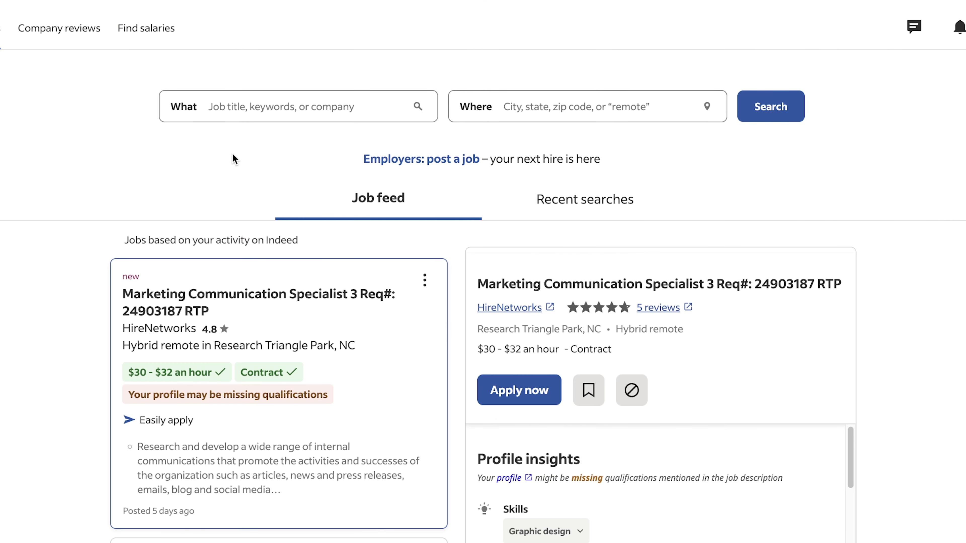
Search Indeed for 'marketing' jobs with 'Remote' as the location
left_click(331, 123)
type("m")
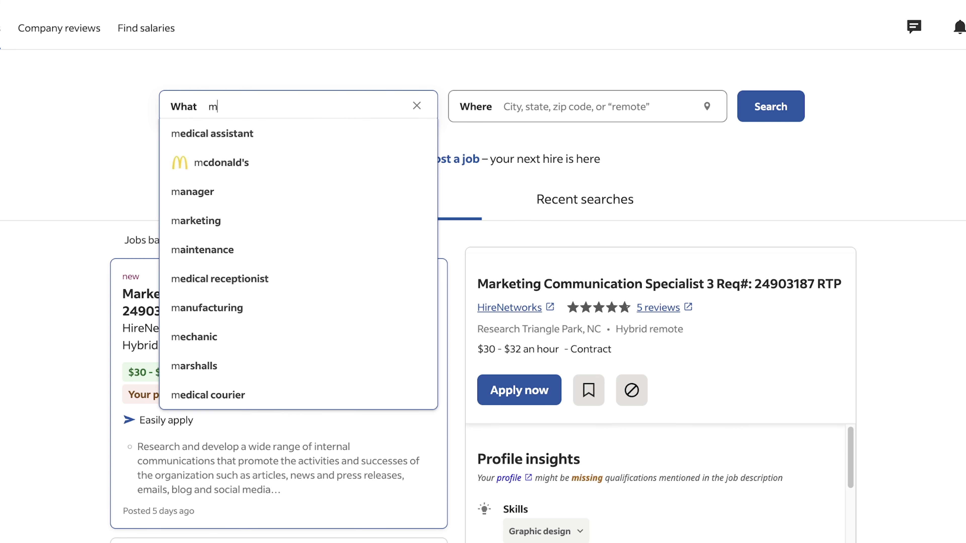
type("arketing")
key("Tab")
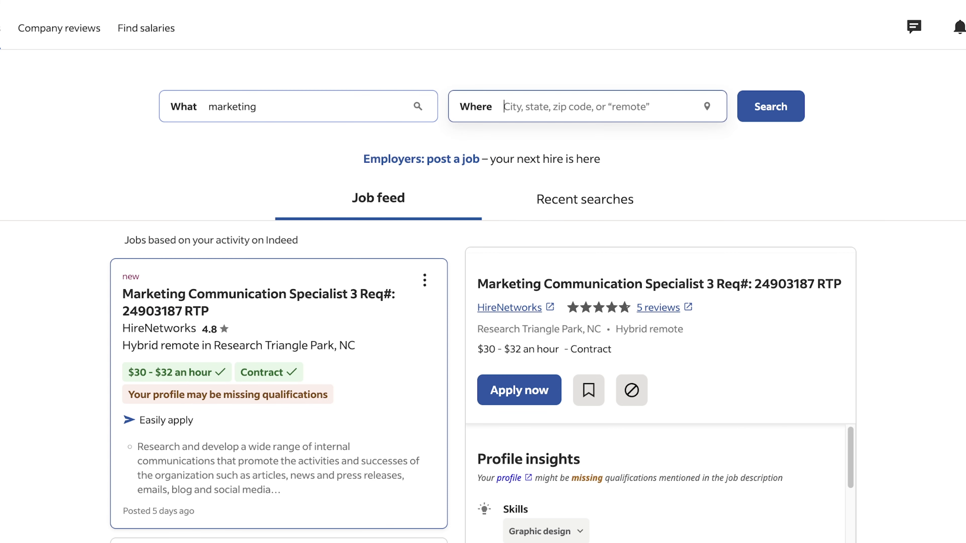
type("Remote")
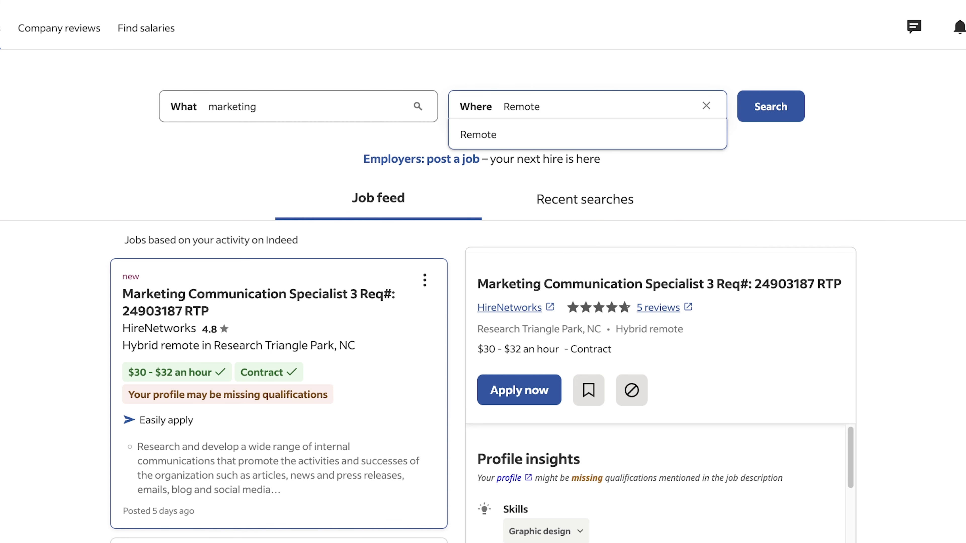
key("Return")
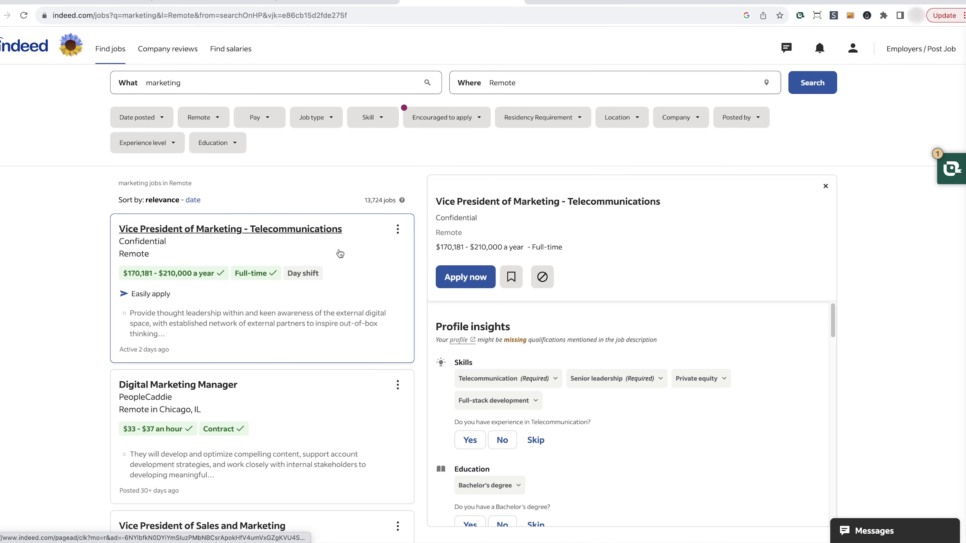
Open the Vice President of Marketing listing and restrict results to fully Remote jobs
left_click(373, 240)
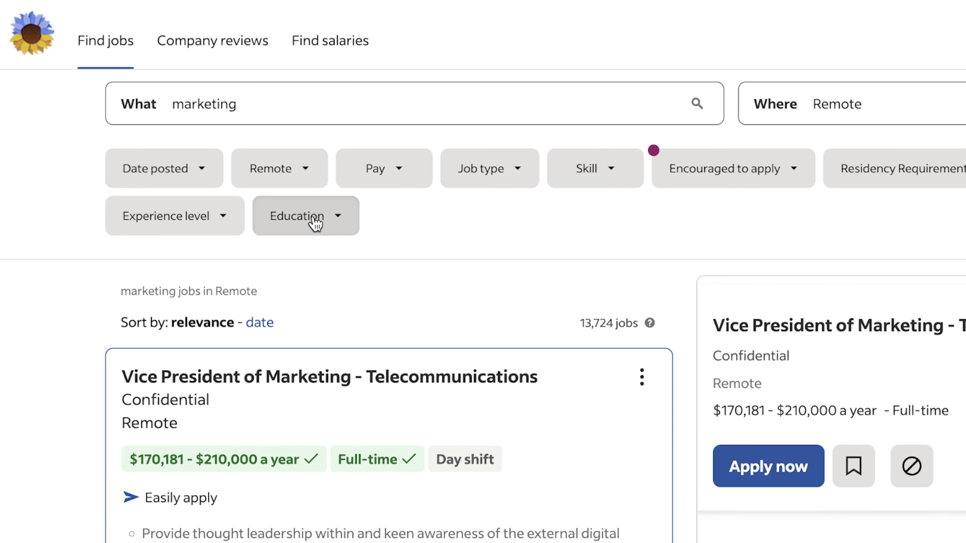
left_click(313, 182)
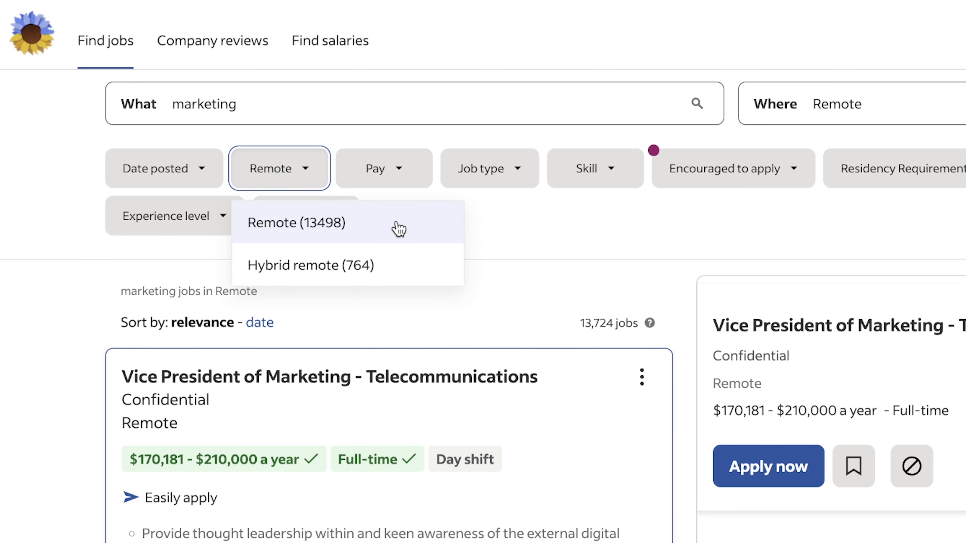
left_click(388, 233)
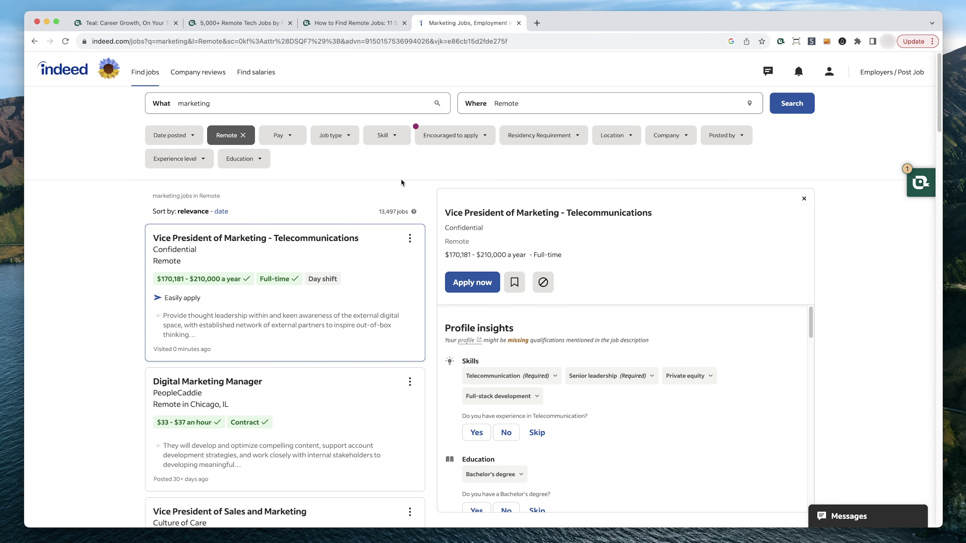
Open Motivated Leads' Marketing Developer job and save it to Teal as Bookmarked
scroll(360, 250, "down", 1)
scroll(360, 249, "down", 10)
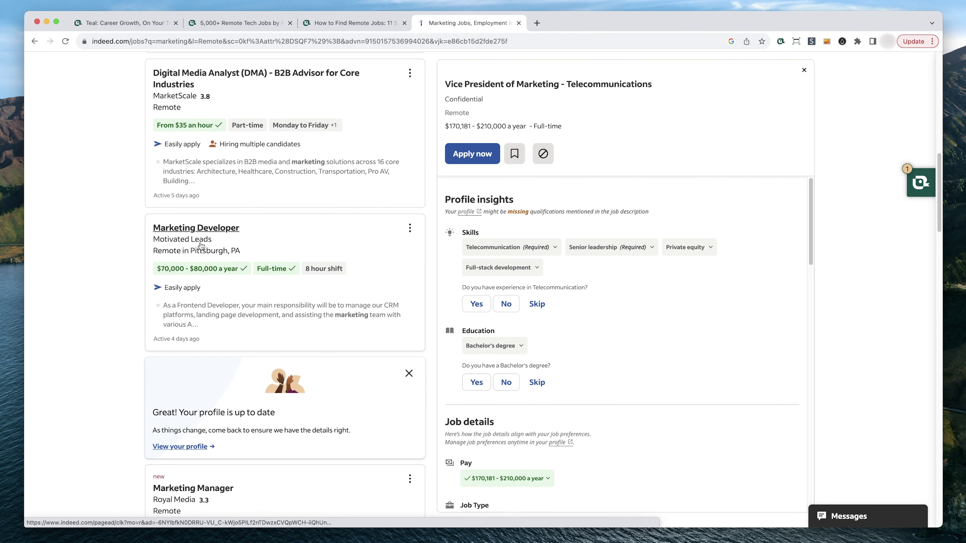
left_click(226, 236)
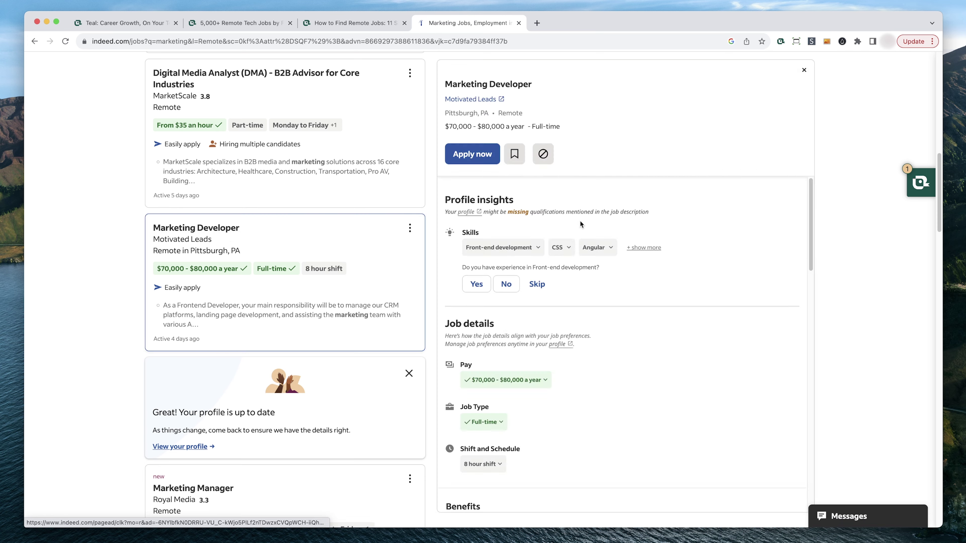
scroll(666, 263, "down", 15)
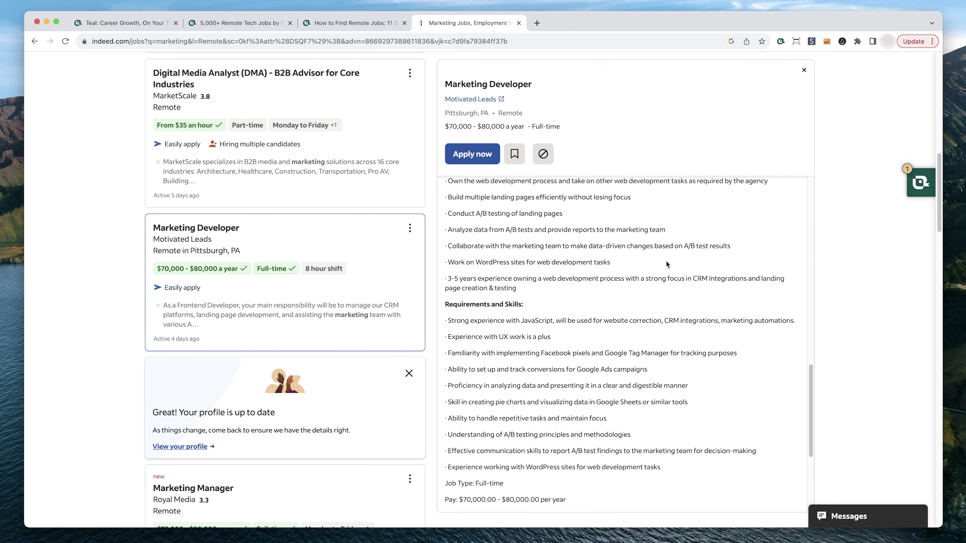
scroll(667, 262, "down", 5)
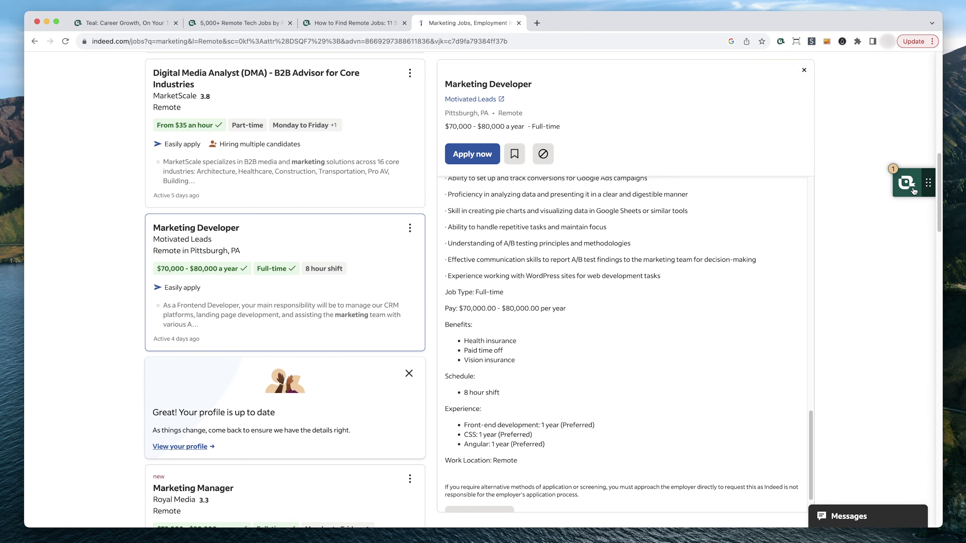
left_click(907, 182)
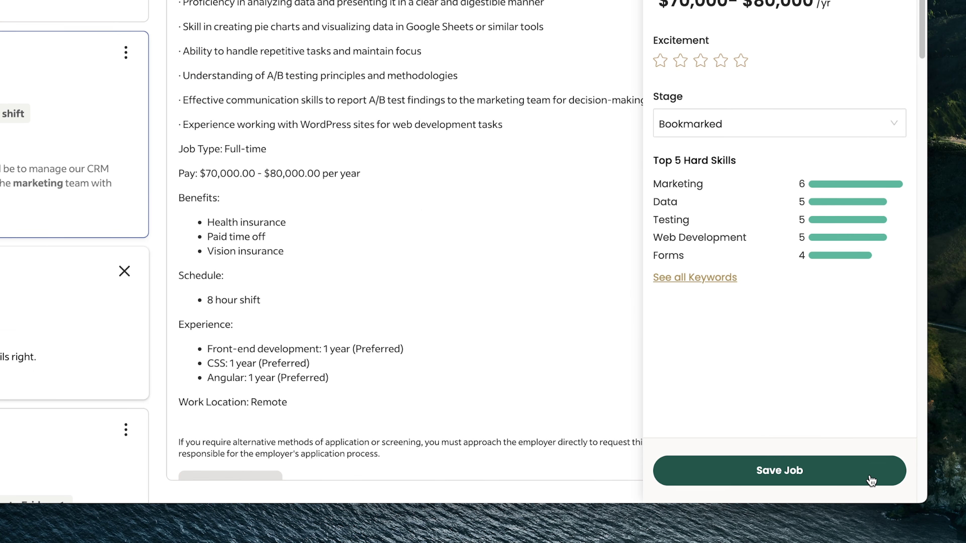
left_click(871, 481)
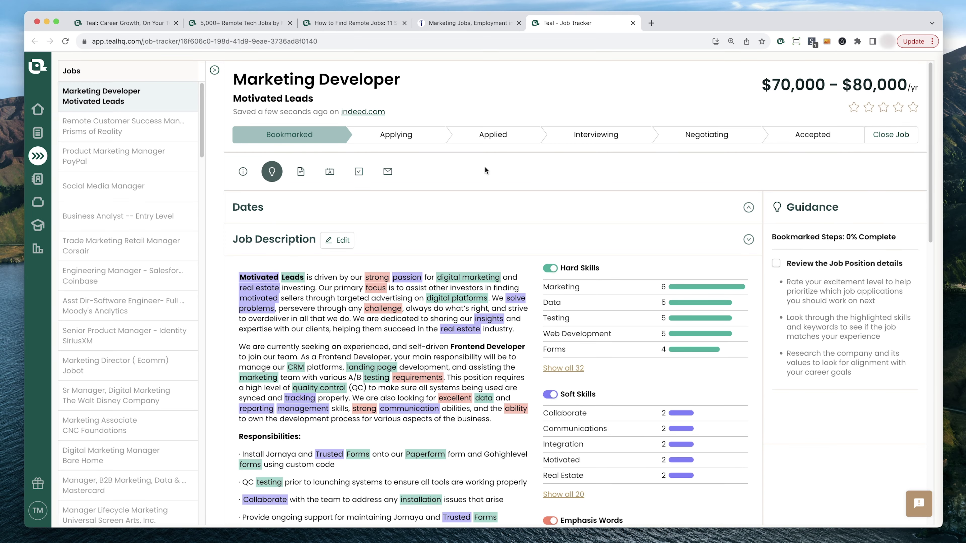
Go back to the full job tracker list and open the Motivated Leads Marketing Developer job
left_click(214, 70)
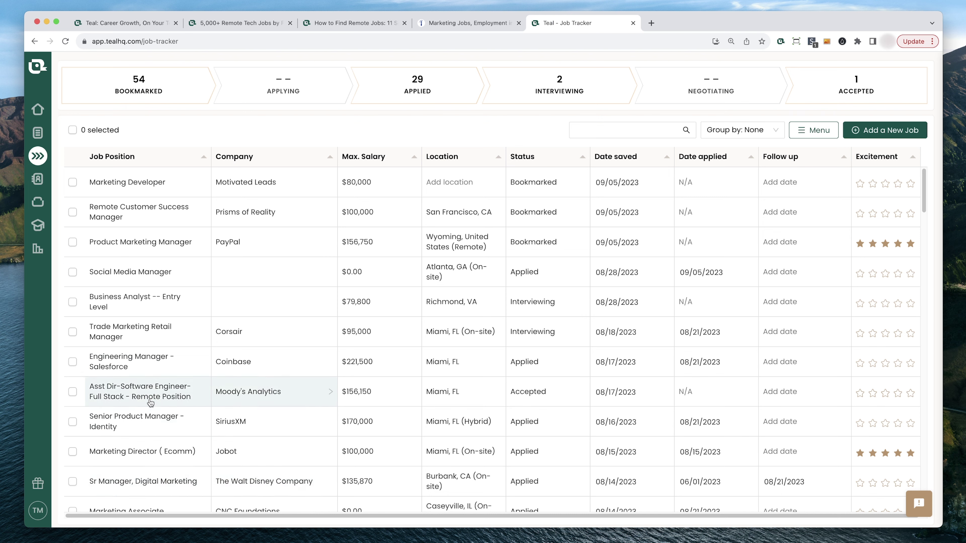
left_click(156, 192)
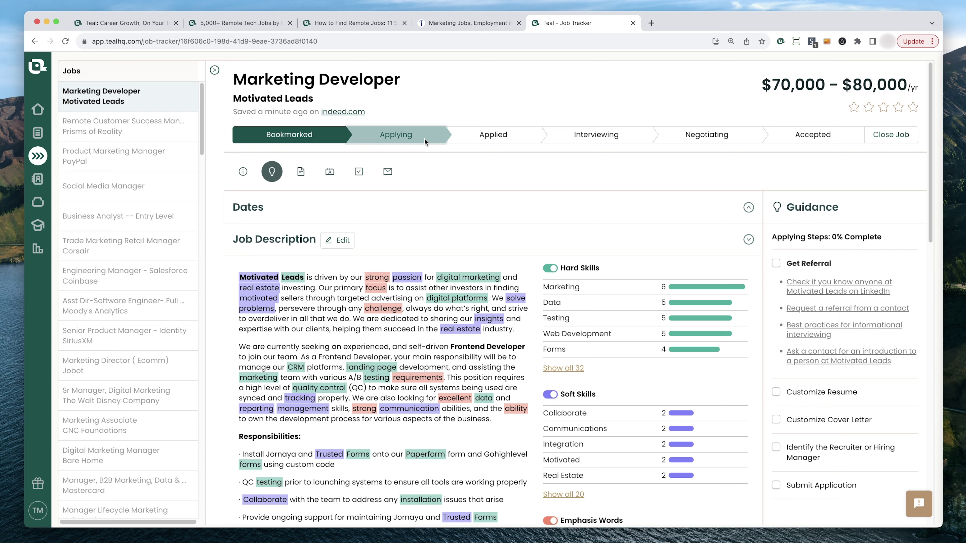
Advance the Marketing Developer job to the Applying stage and return to the tracker table
scroll(428, 143, "down", 3)
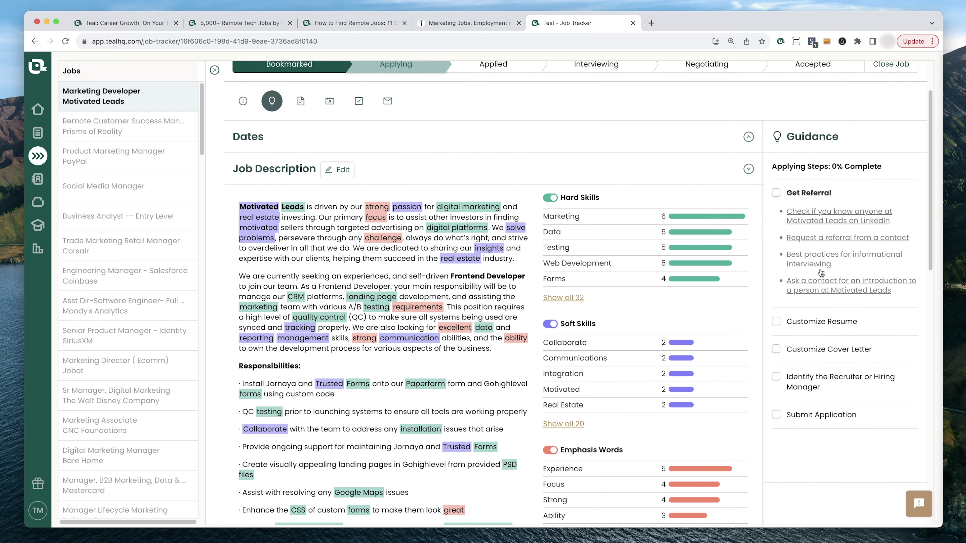
scroll(580, 156, "up", 3)
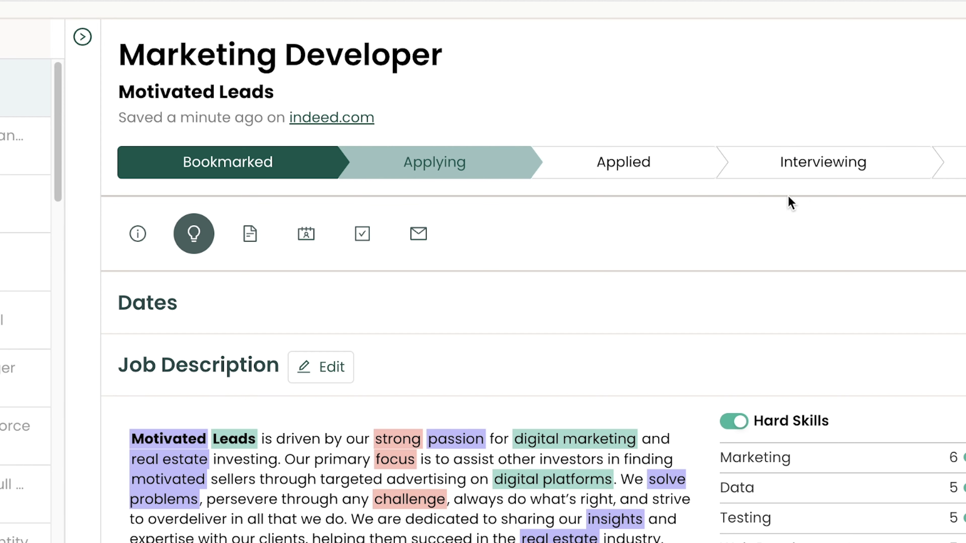
left_click(687, 174)
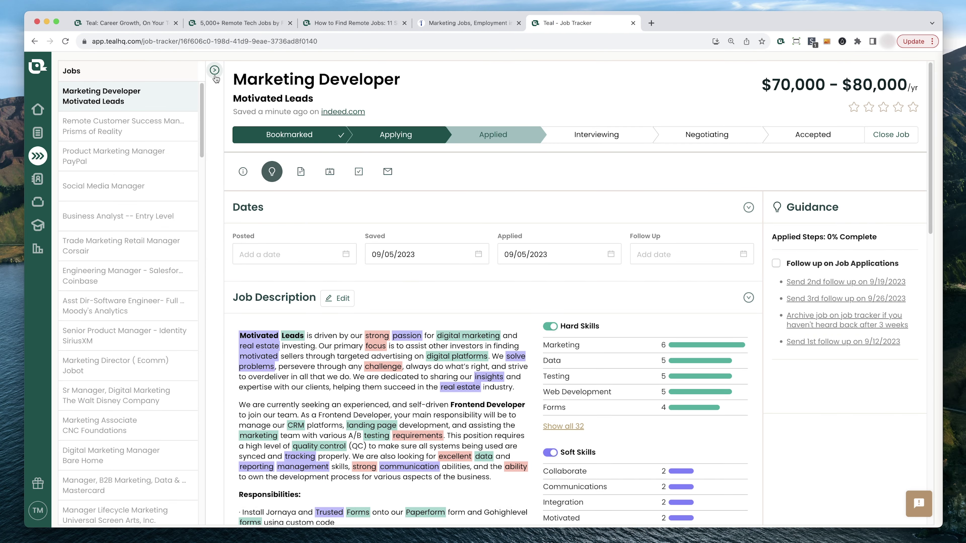
left_click(215, 71)
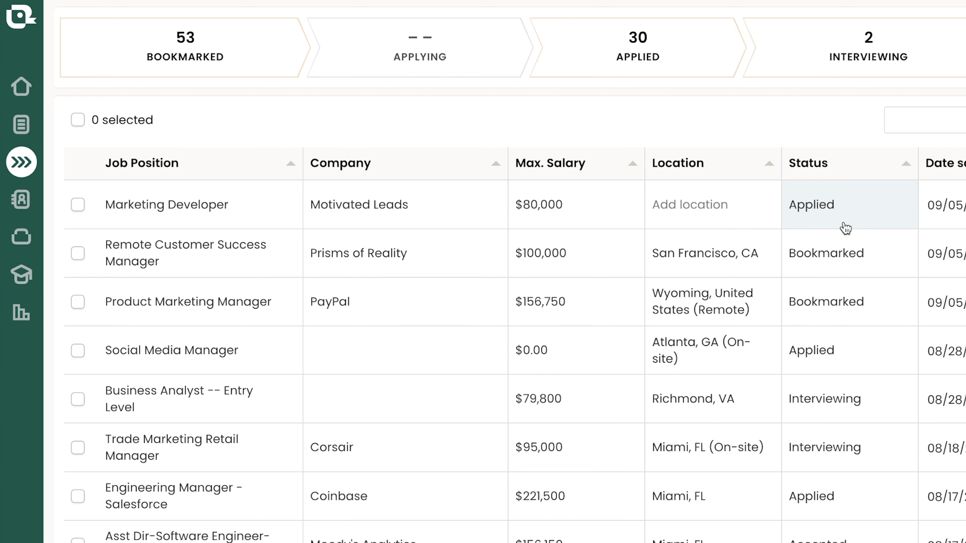
Look over the first resume in the Resume Builder, then return to Indeed's marketing results
left_click(21, 124)
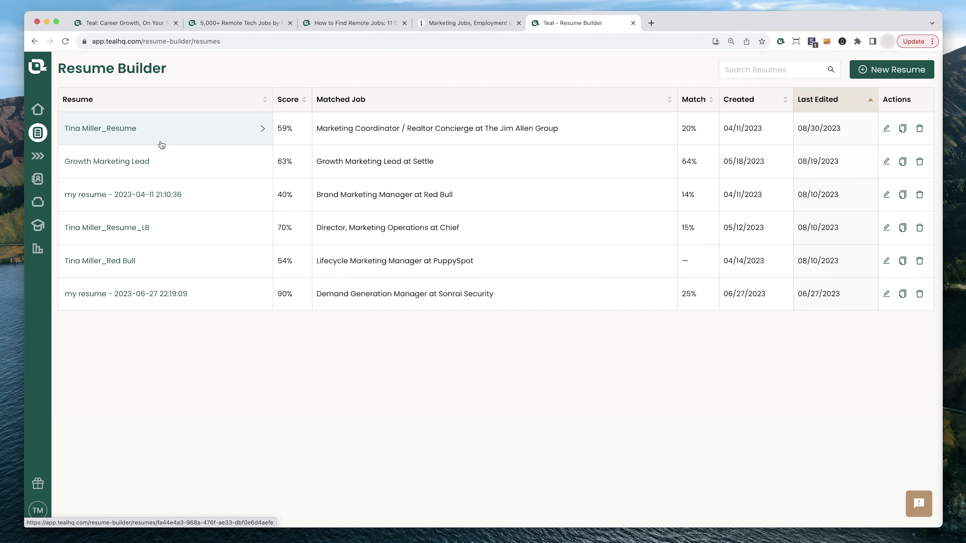
left_click(166, 133)
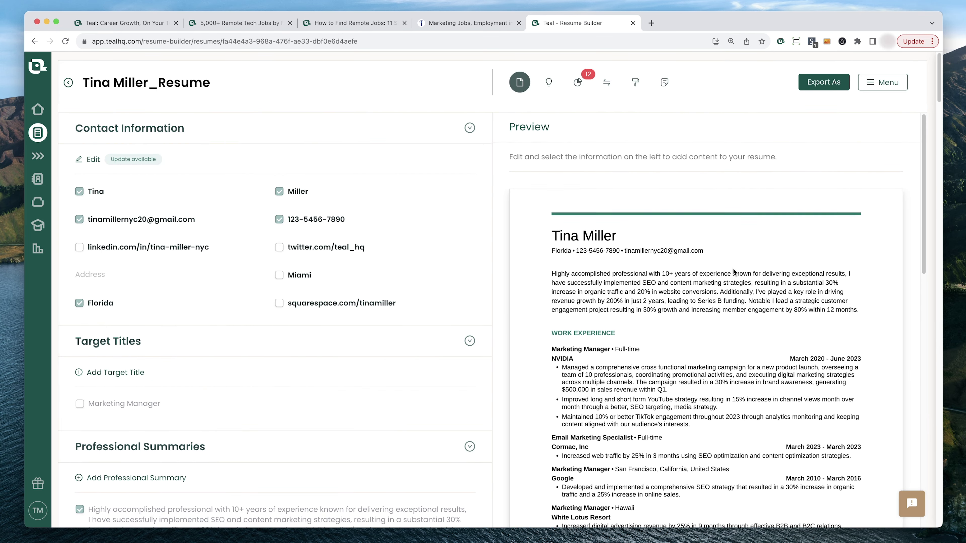
scroll(725, 281, "down", 3)
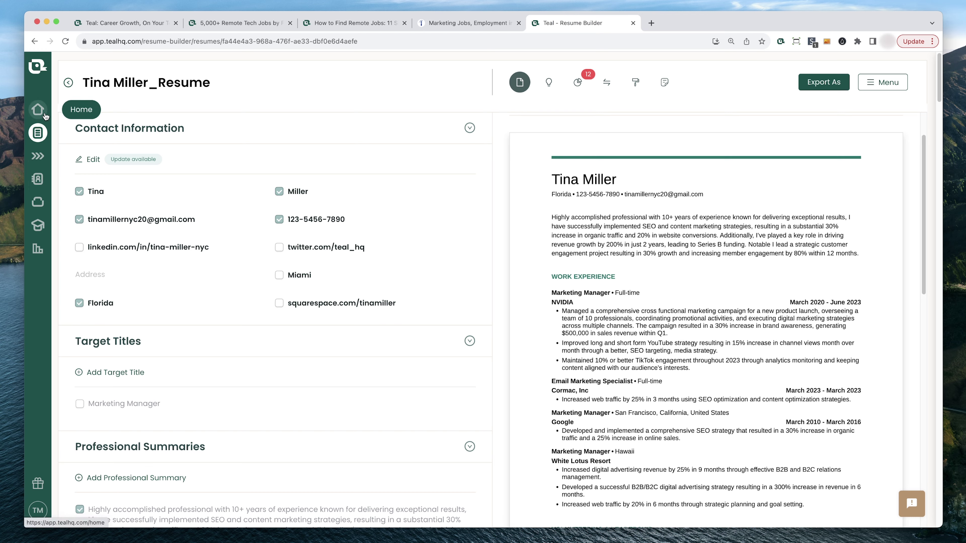
left_click(37, 109)
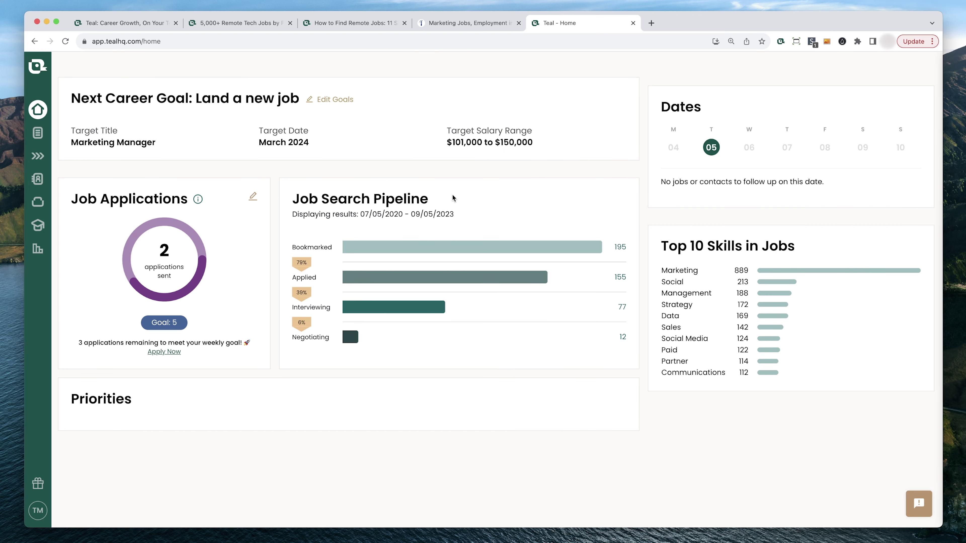
left_click(468, 23)
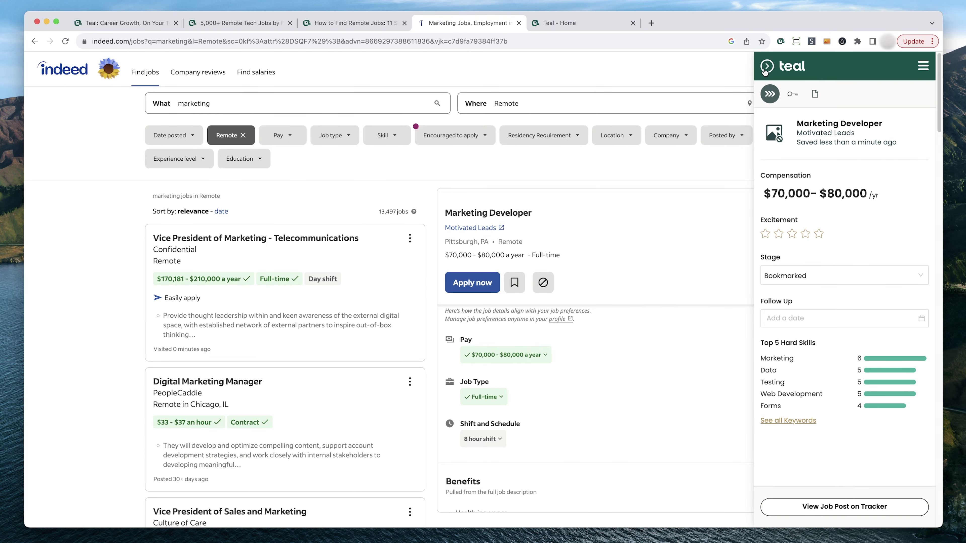
Collapse the Teal side panel and switch to the 'How to Find Remote Jobs' article
left_click(765, 71)
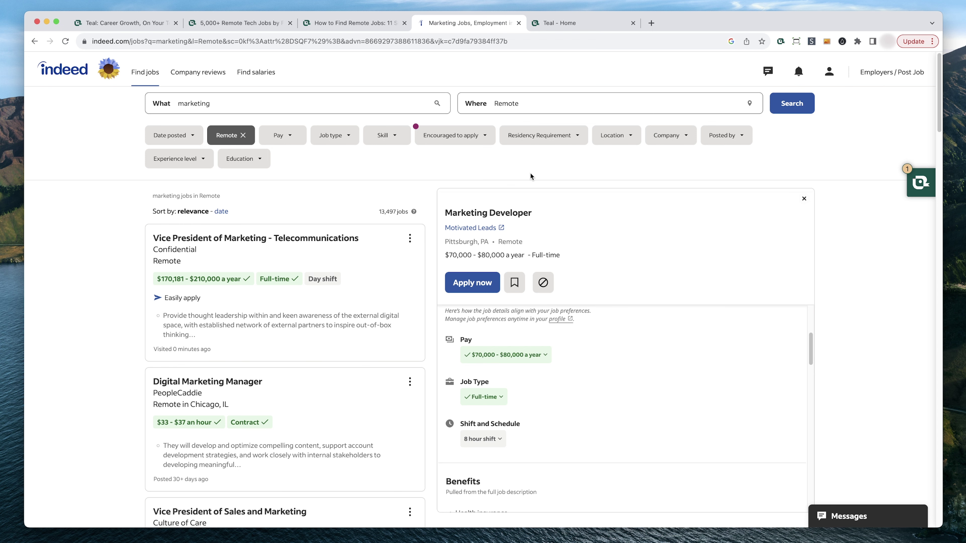
left_click(367, 25)
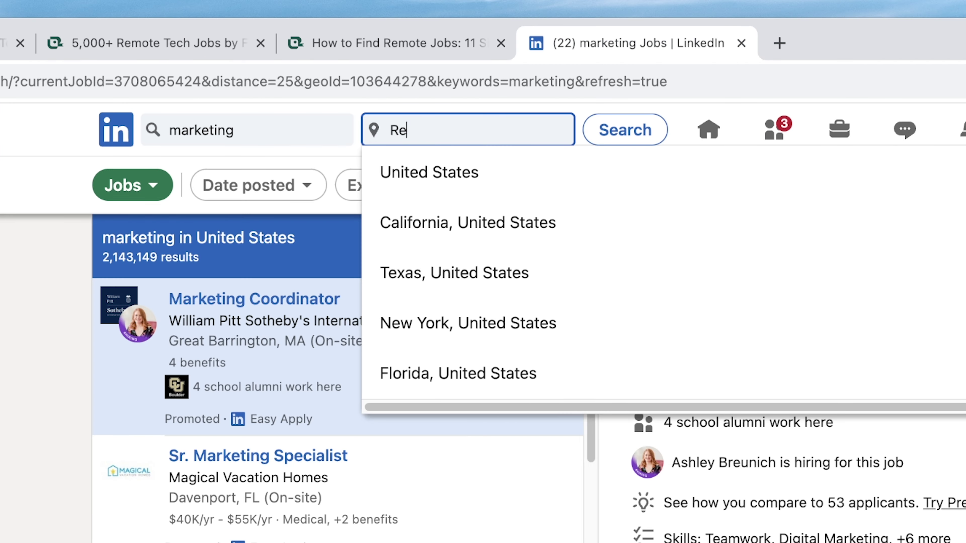
Enter 'Remote' as the LinkedIn location and run the marketing job search
type("mote")
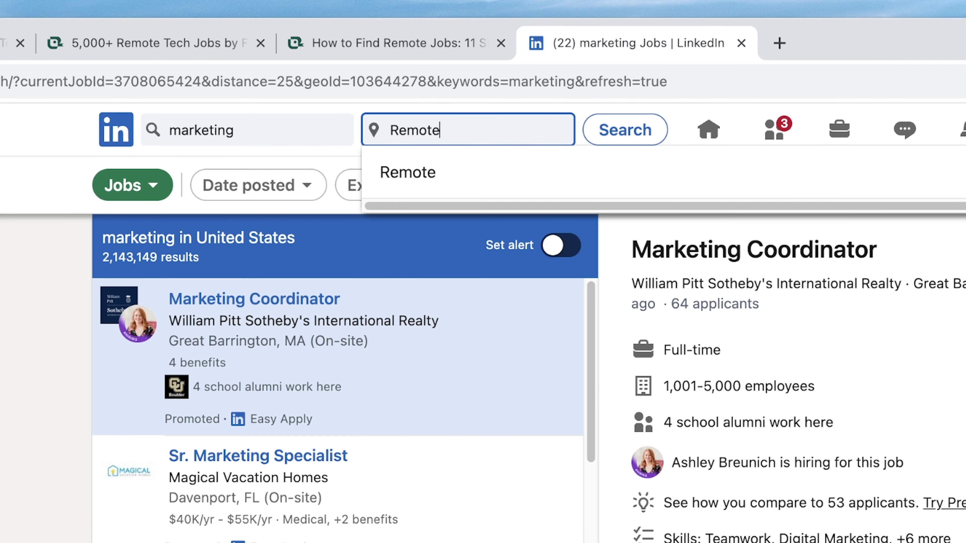
key("Return")
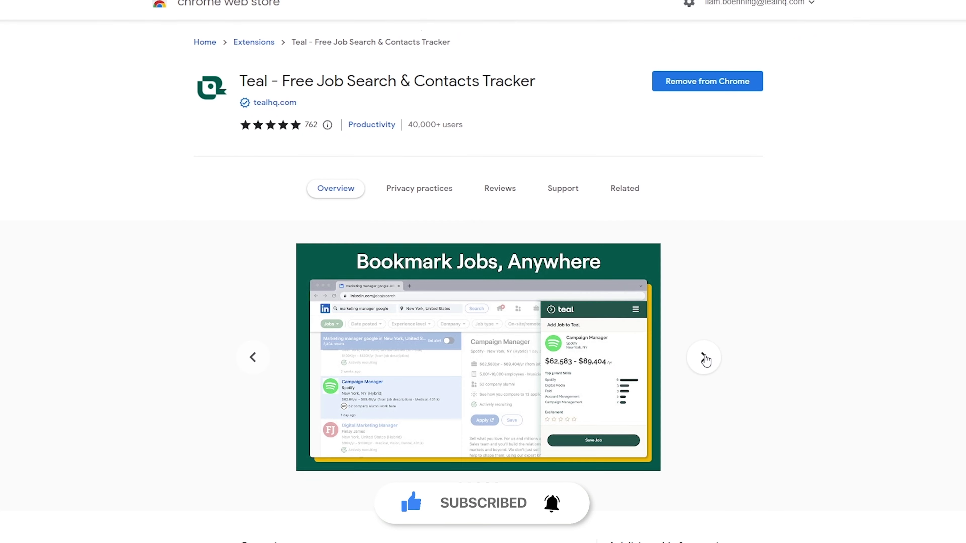
Advance the Teal extension's screenshot gallery two slides to the 'Save Contacts' screenshot
left_click(704, 357)
left_click(707, 358)
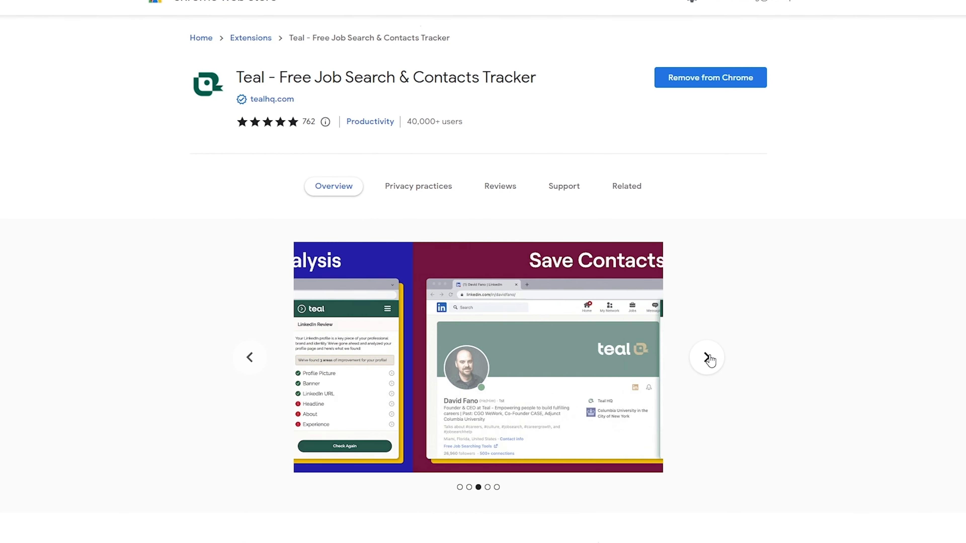